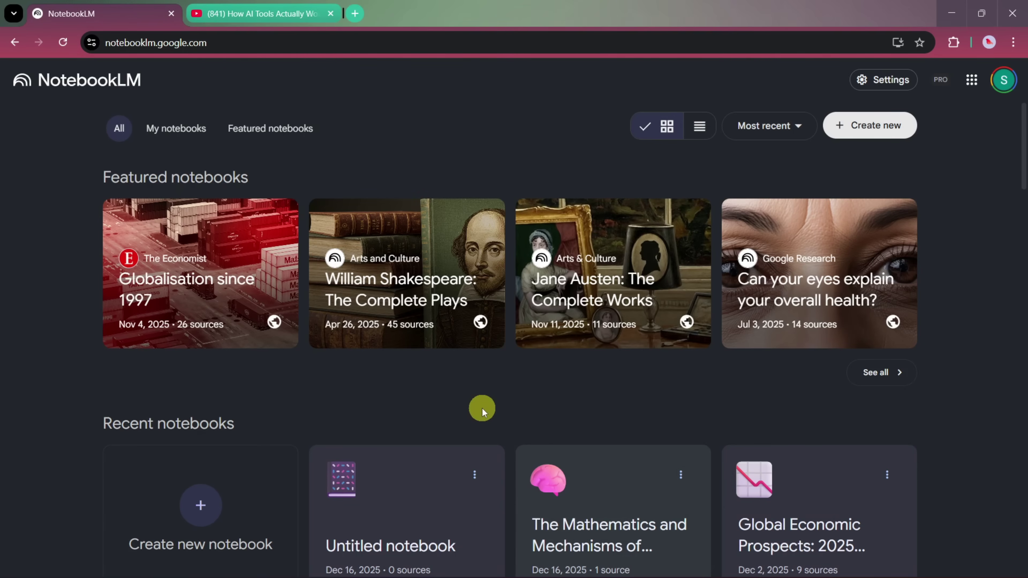
Step: Start a new notebook, keep Web as the source type, and bring up the website/YouTube link dialog
scroll(479, 409, "down", 4)
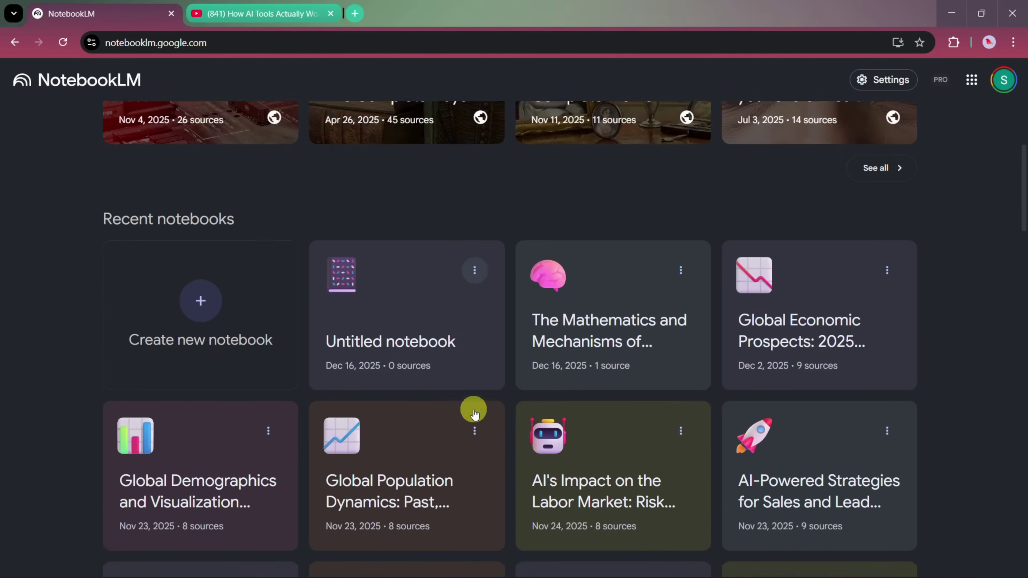
scroll(475, 412, "up", 4)
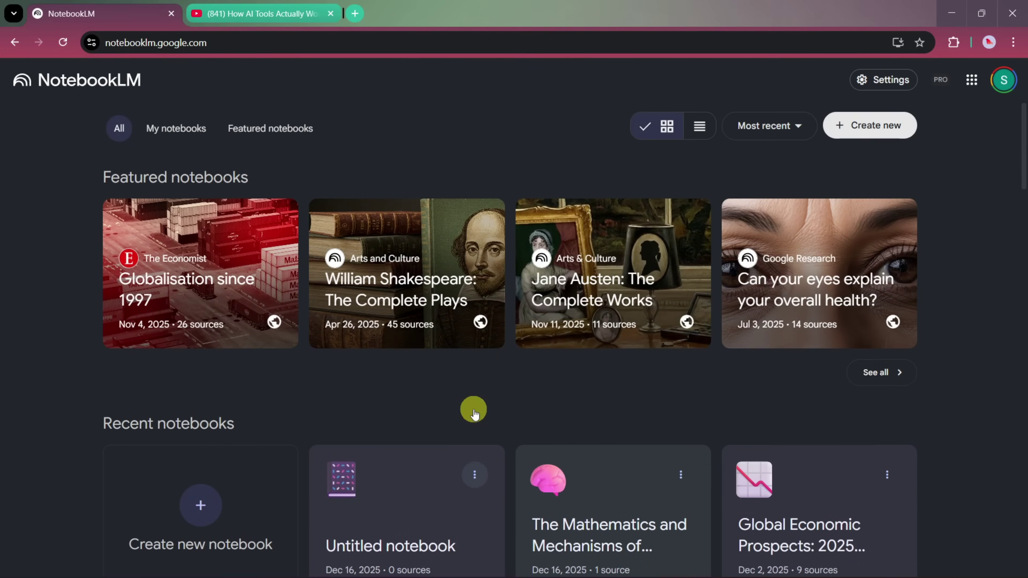
left_click(837, 119)
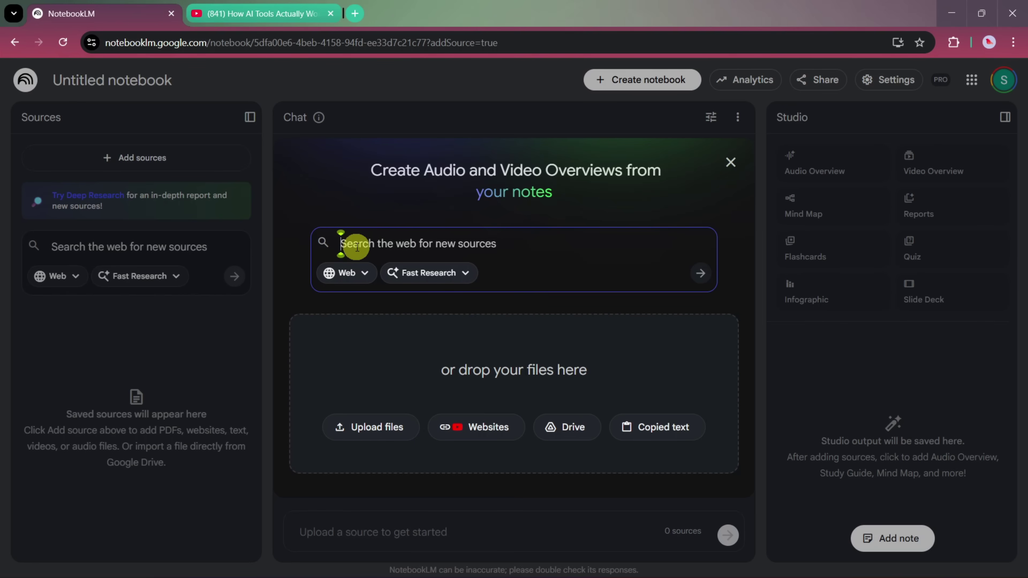
left_click(343, 272)
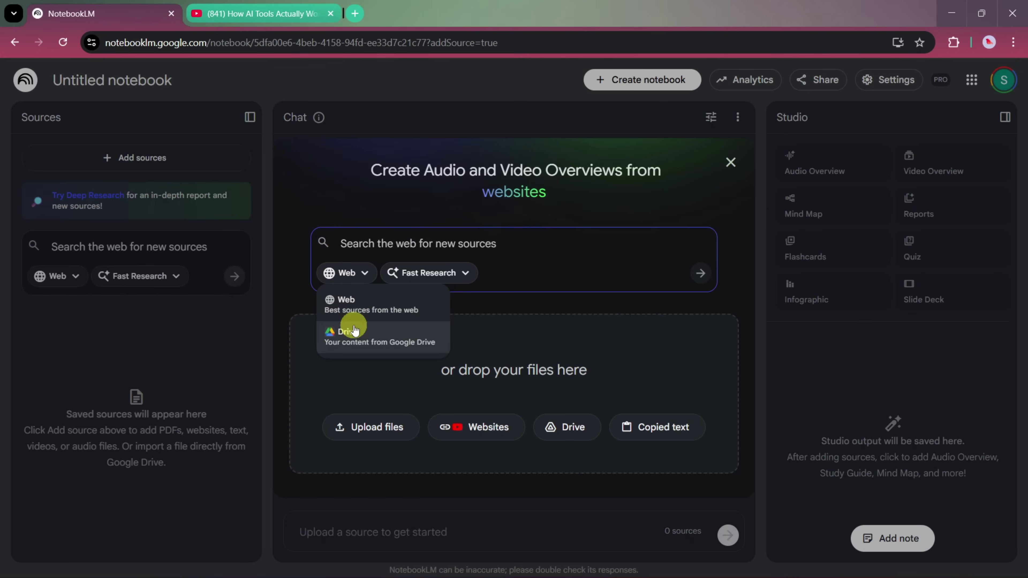
left_click(368, 247)
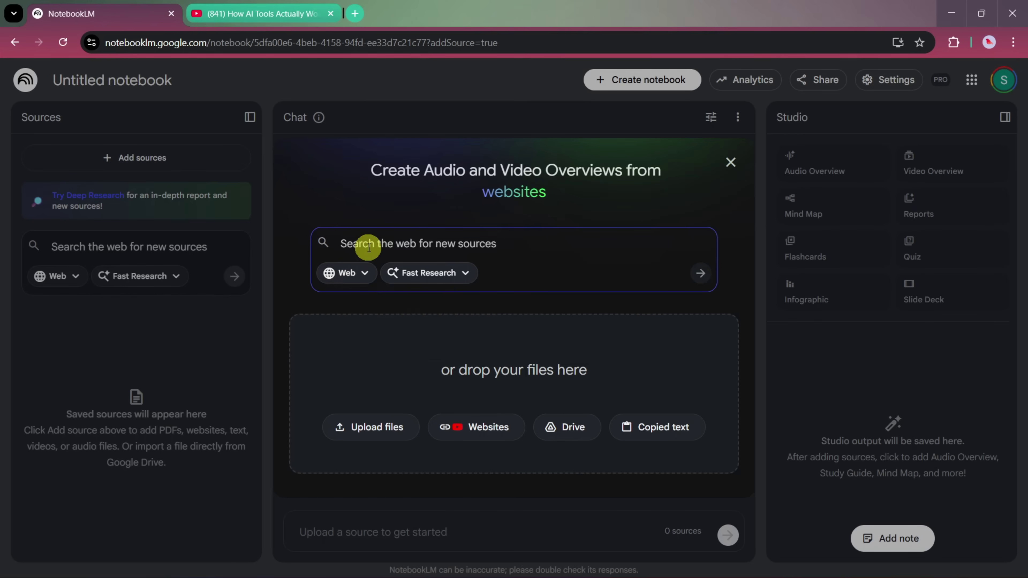
left_click(487, 427)
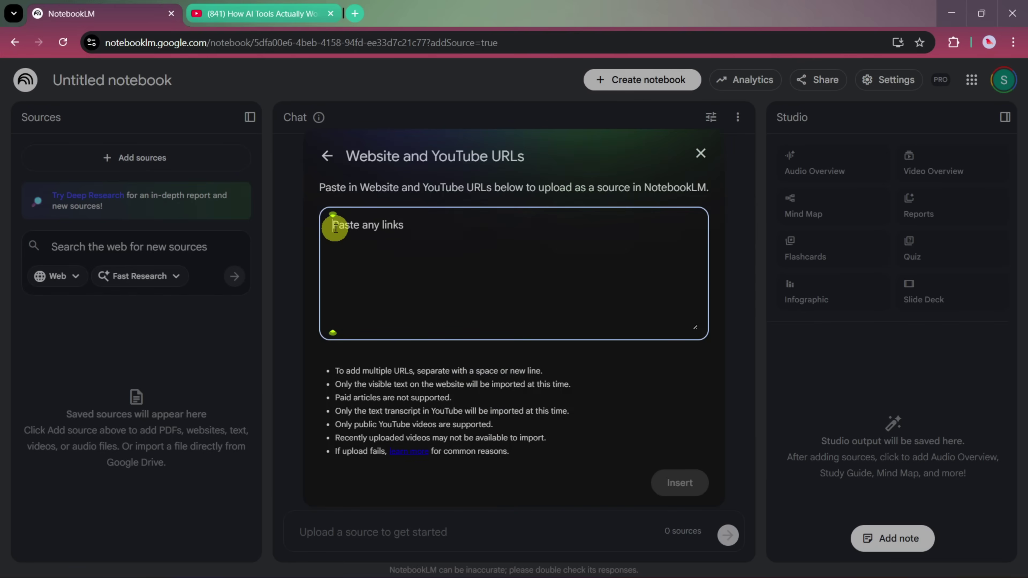
Step: Copy the share link of the YouTube video 'You don't understand AI until you watch this'
left_click(274, 12)
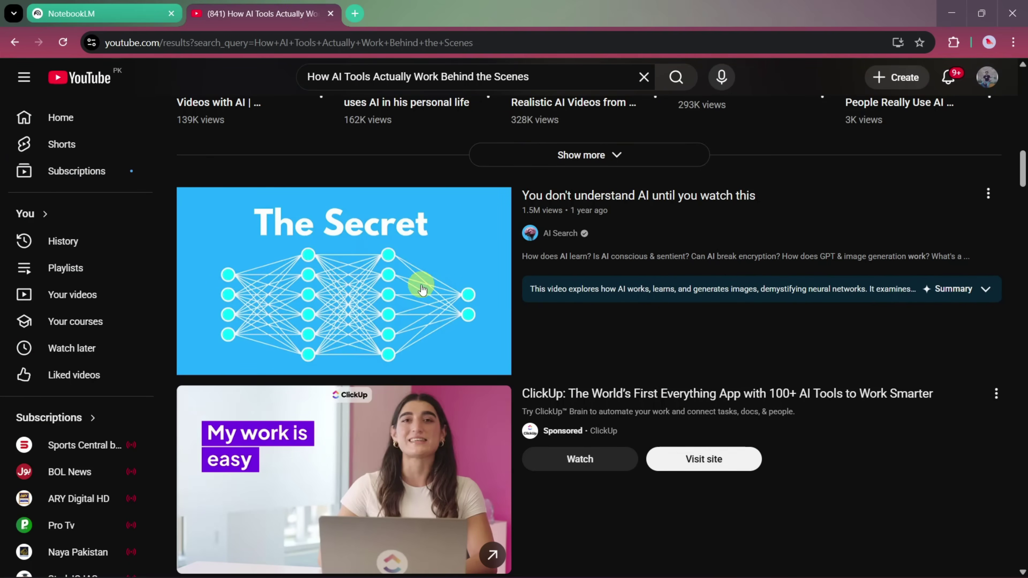
mouse_move(360, 283)
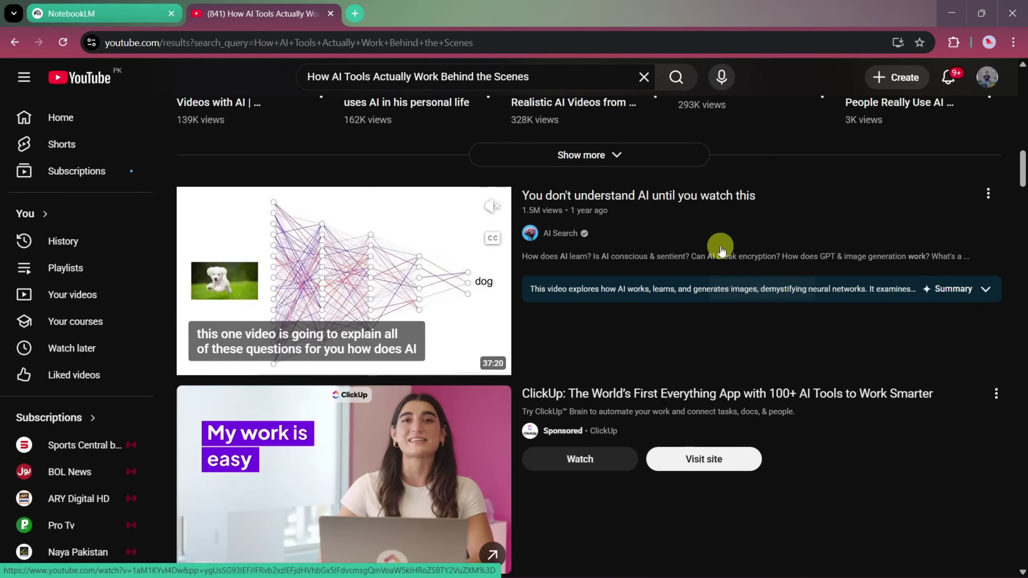
left_click(988, 190)
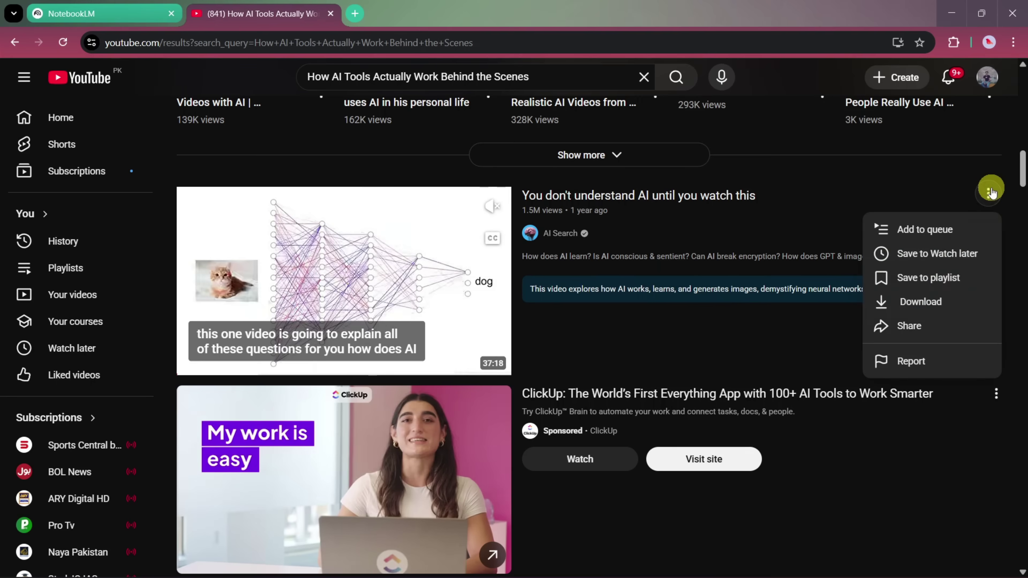
left_click(920, 326)
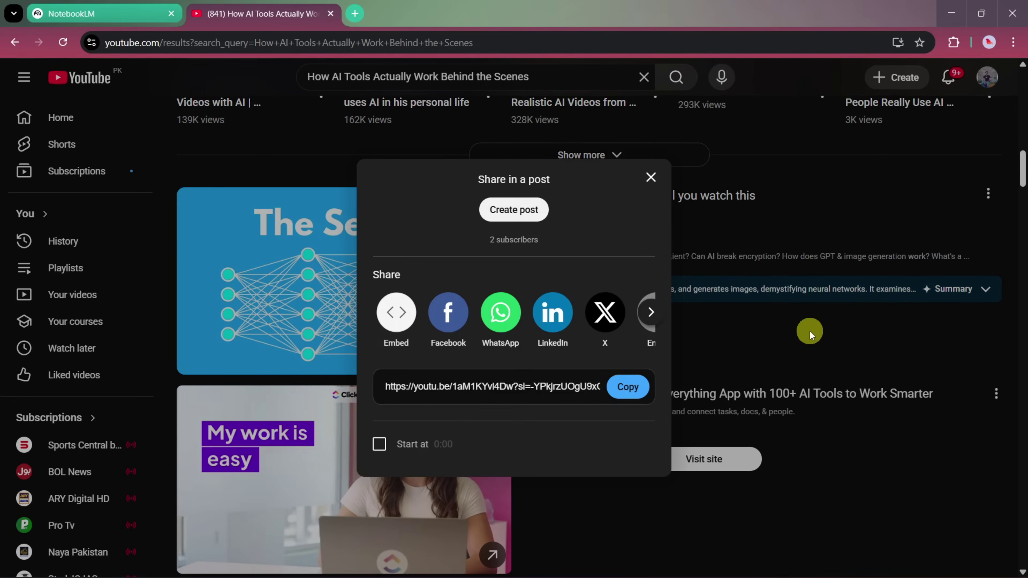
left_click(629, 388)
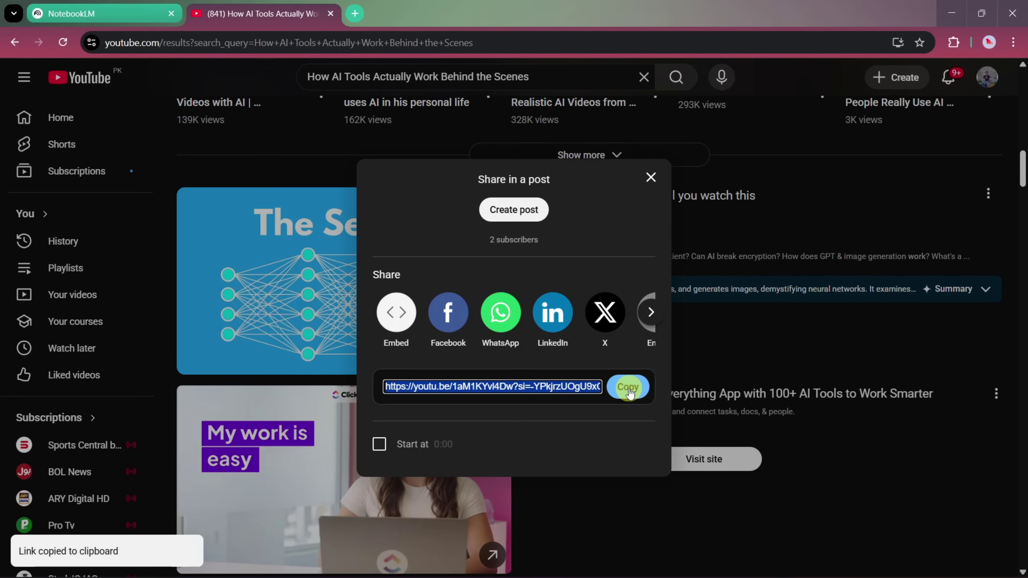
Step: Paste the copied YouTube link into the notebook's URL box and insert it as a source
left_click(91, 7)
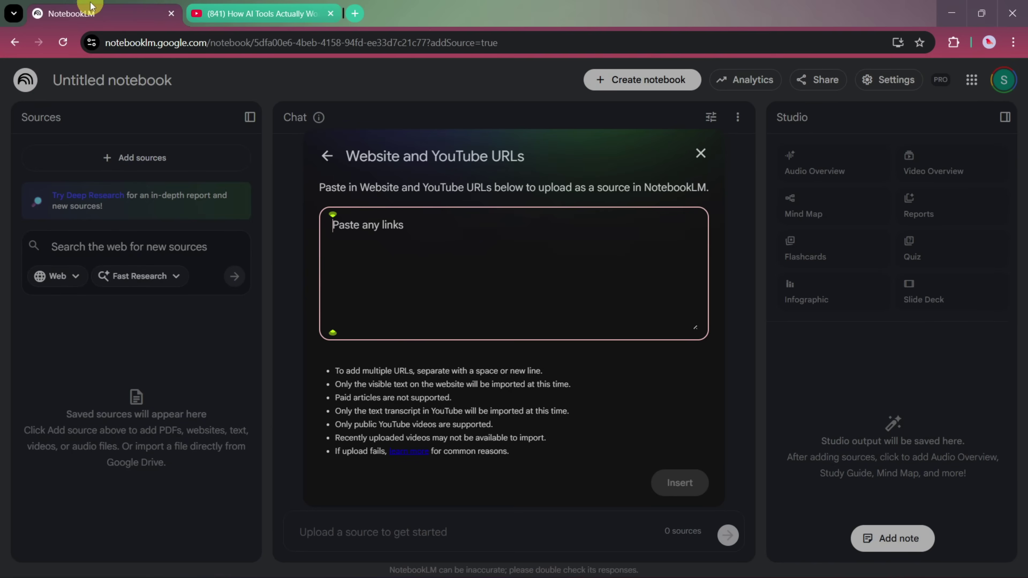
right_click(377, 241)
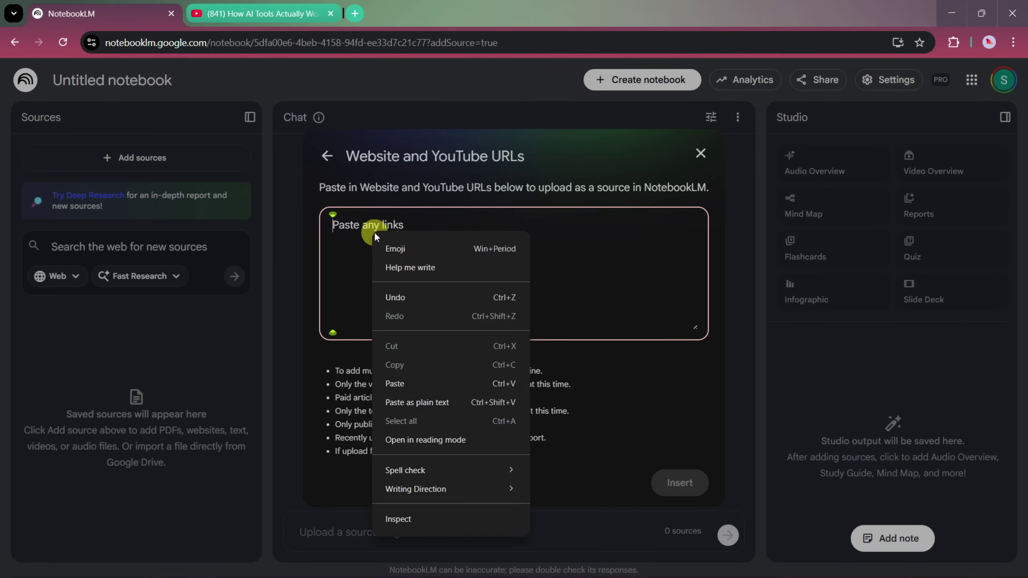
left_click(406, 383)
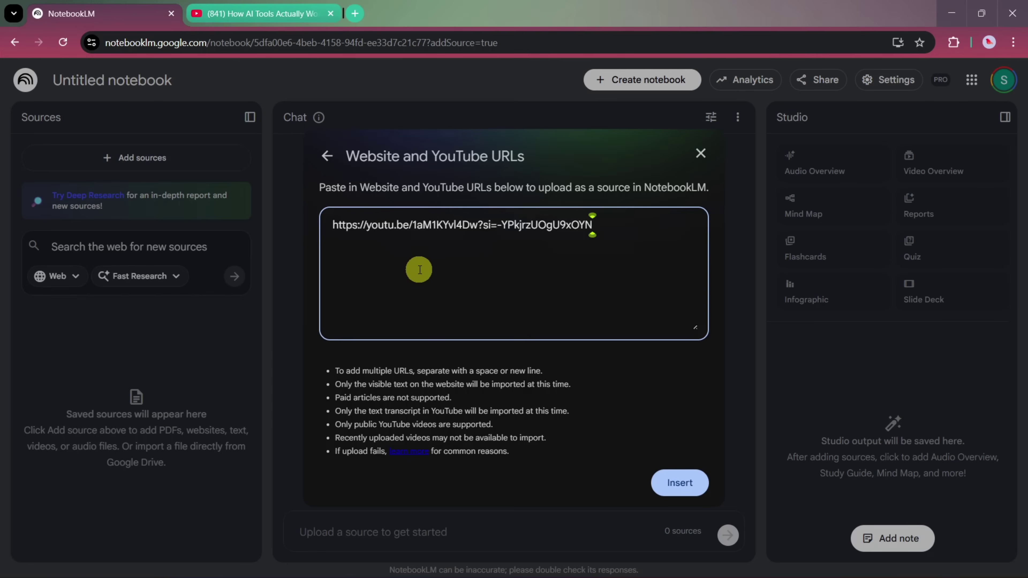
left_click(675, 486)
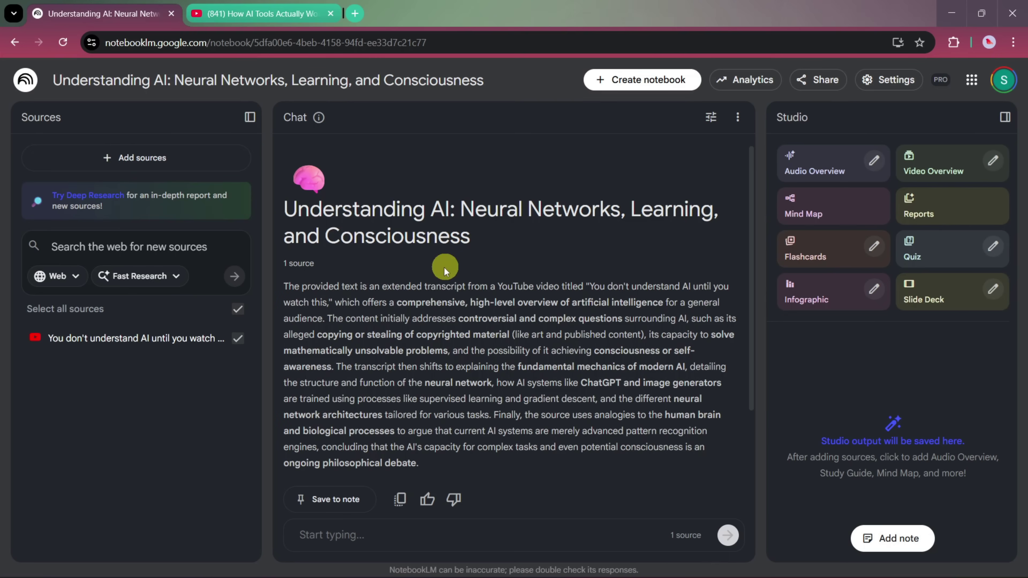
scroll(383, 324, "down", 4)
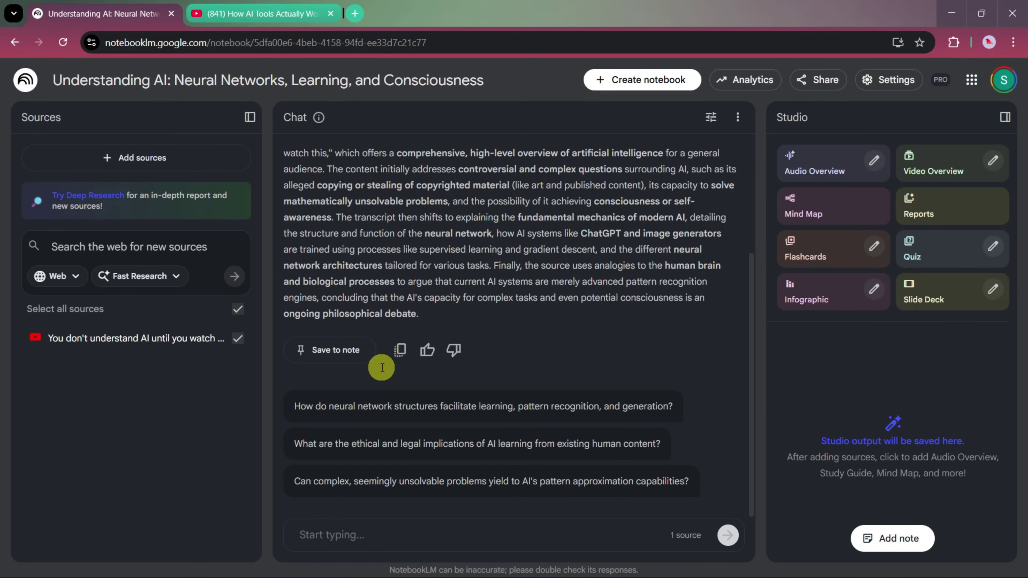
scroll(382, 369, "up", 2)
scroll(382, 367, "up", 2)
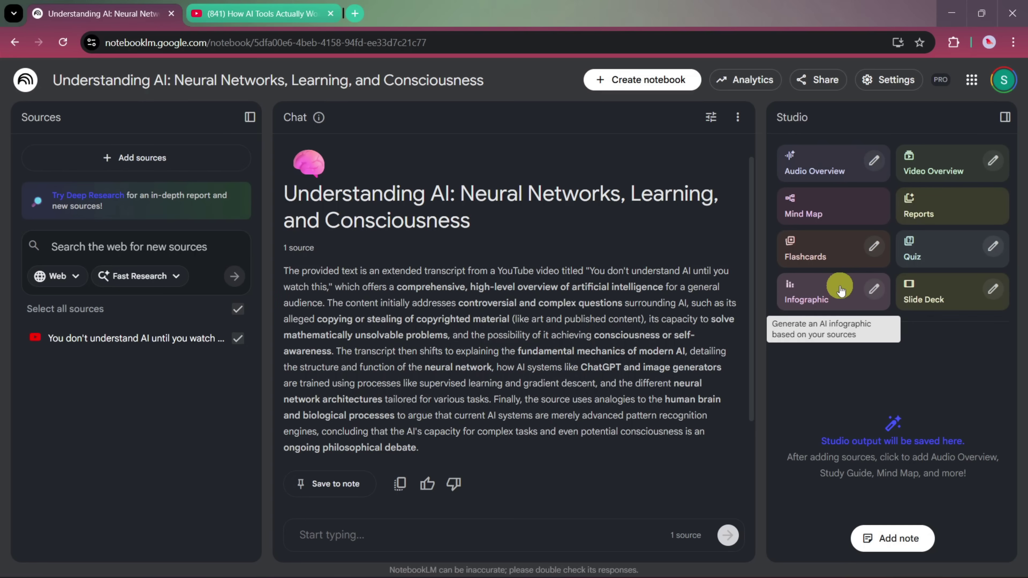
Step: Generate a Detailed infographic requesting a visually appealing step-by-step breakdown of the video
left_click(875, 289)
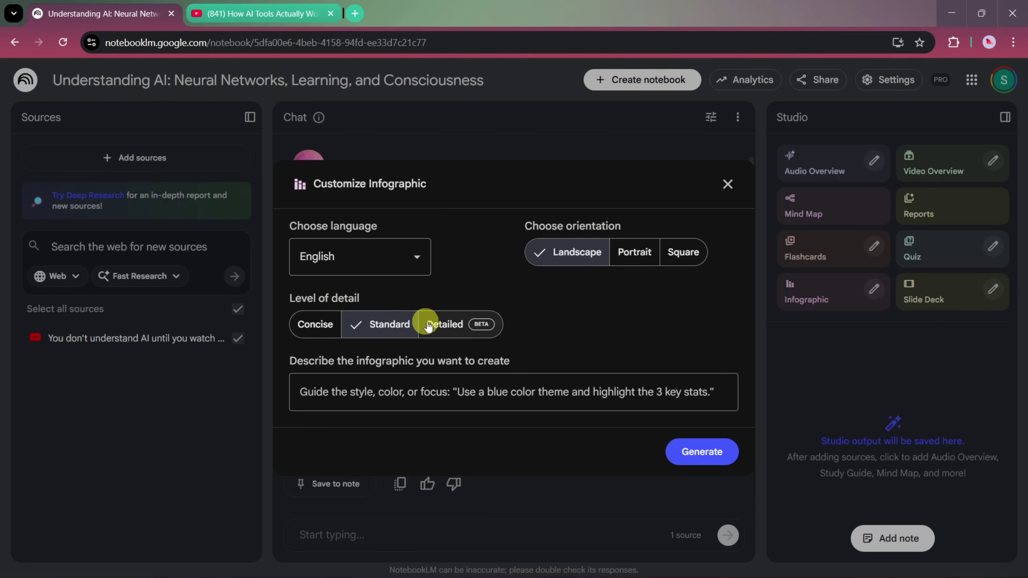
left_click(447, 322)
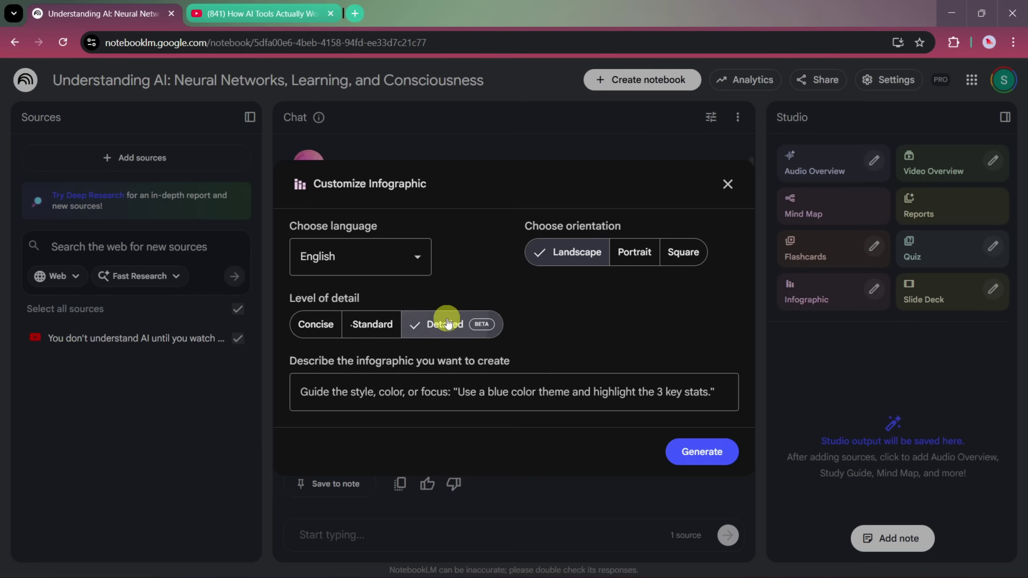
left_click(307, 393)
type("an infographic that break down the st")
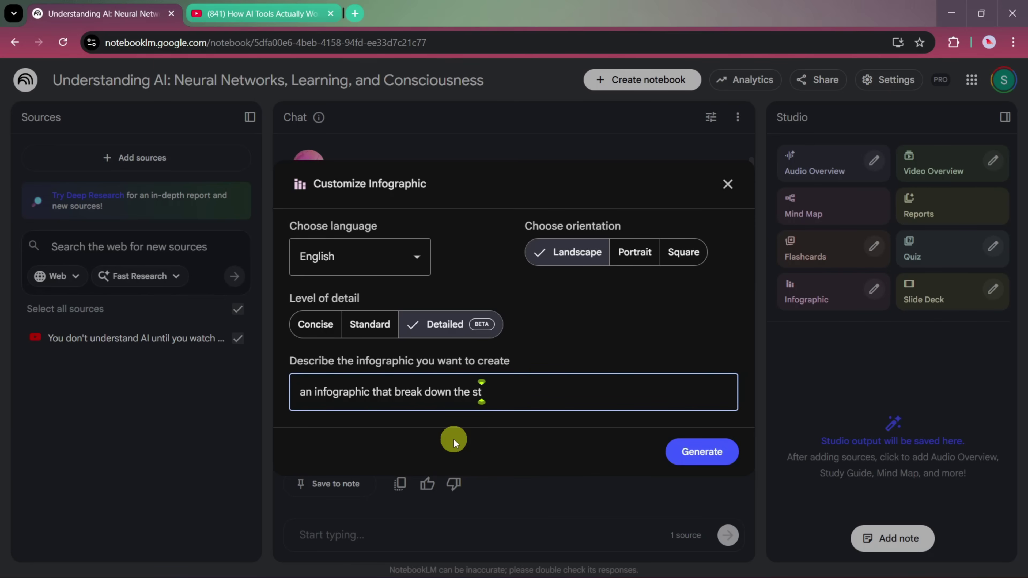
type("eps and make the it visually appeal")
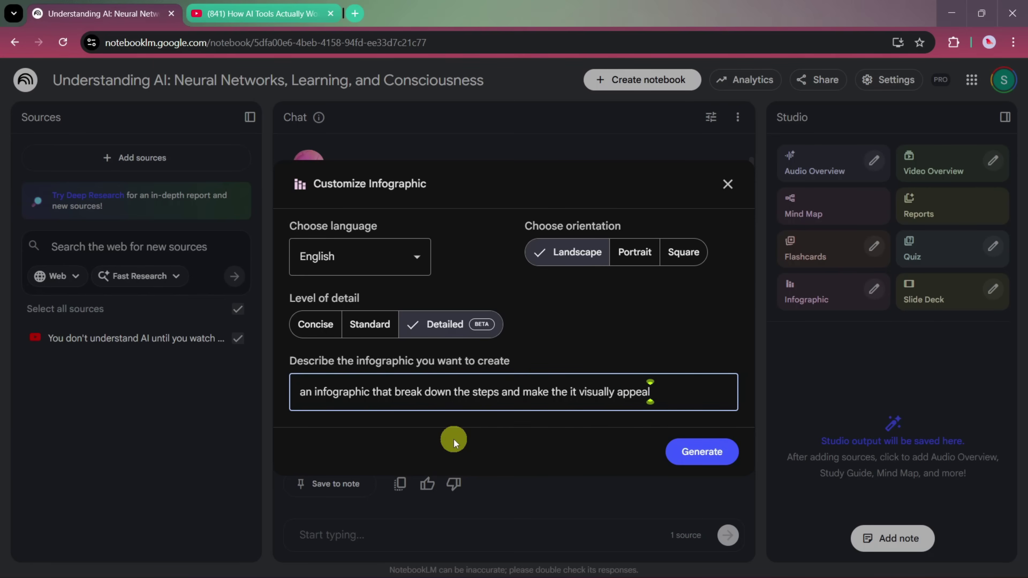
type("ing")
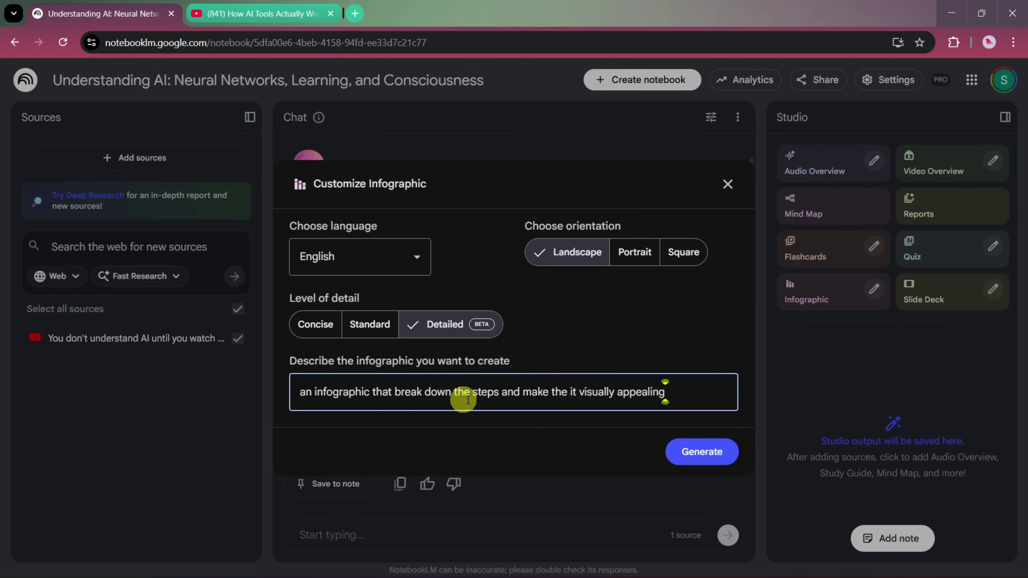
left_click(688, 451)
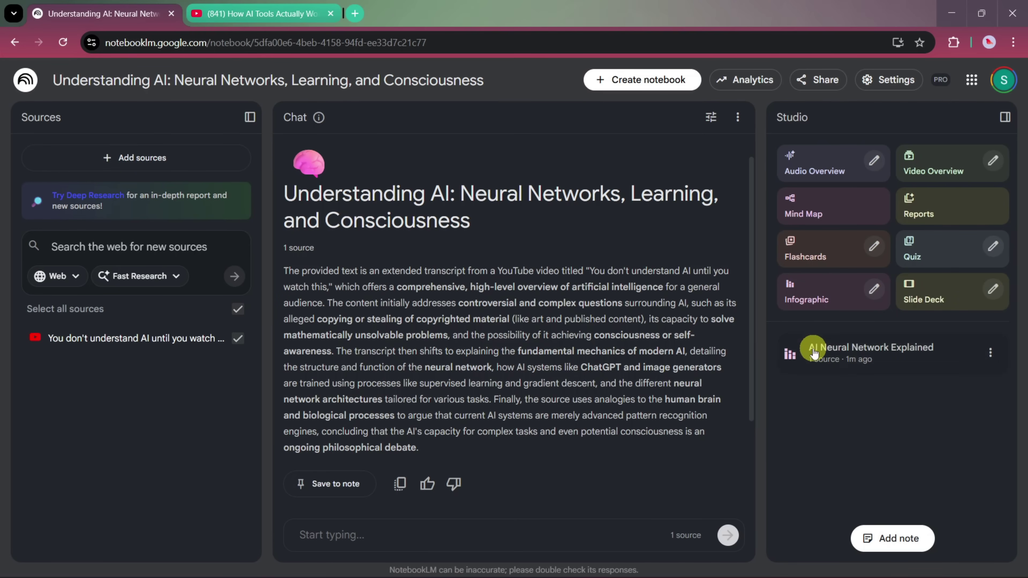
Step: Download the 'AI Neural Network Explained' infographic and display its custom prompt
left_click(835, 358)
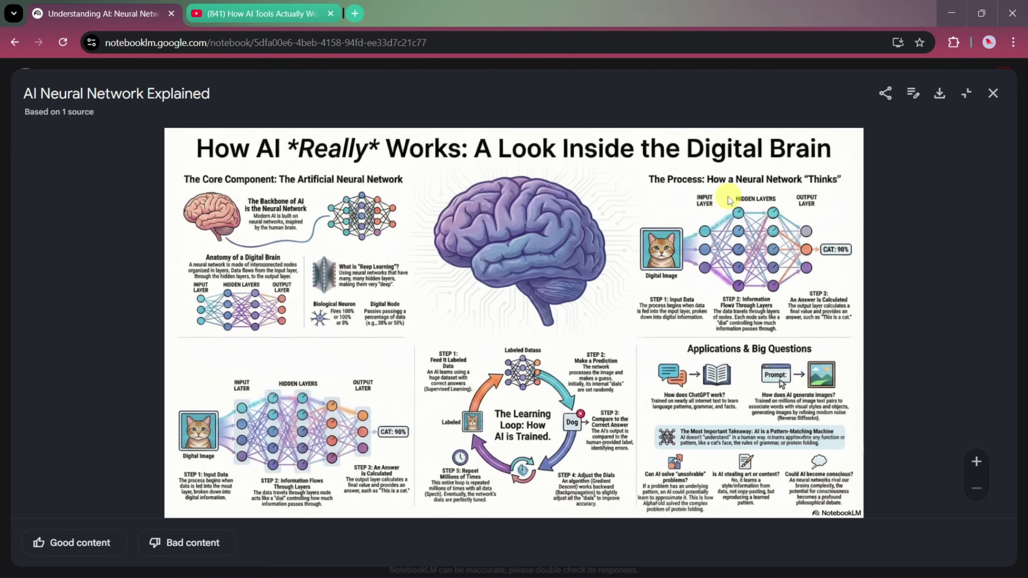
left_click(885, 94)
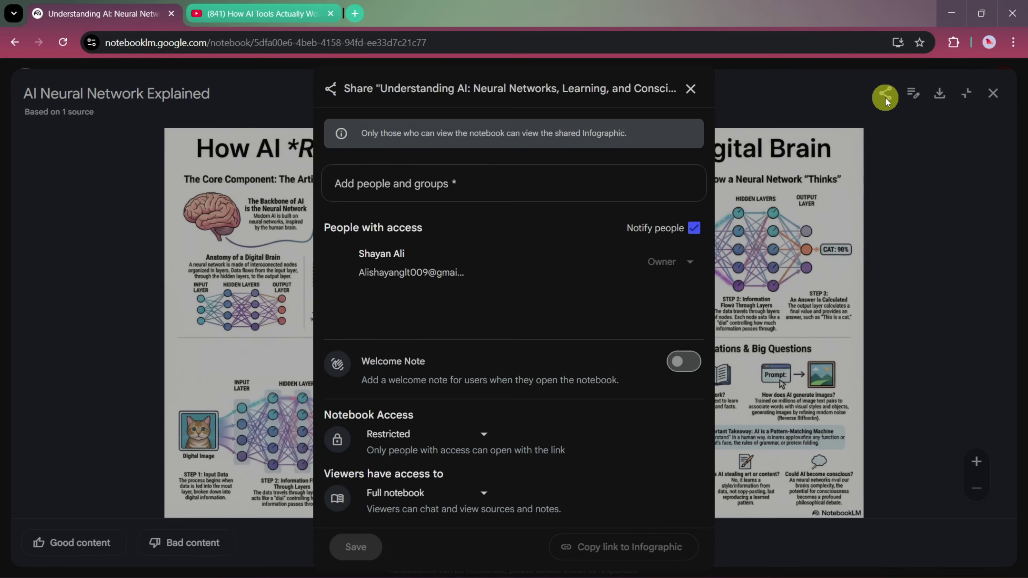
left_click(959, 253)
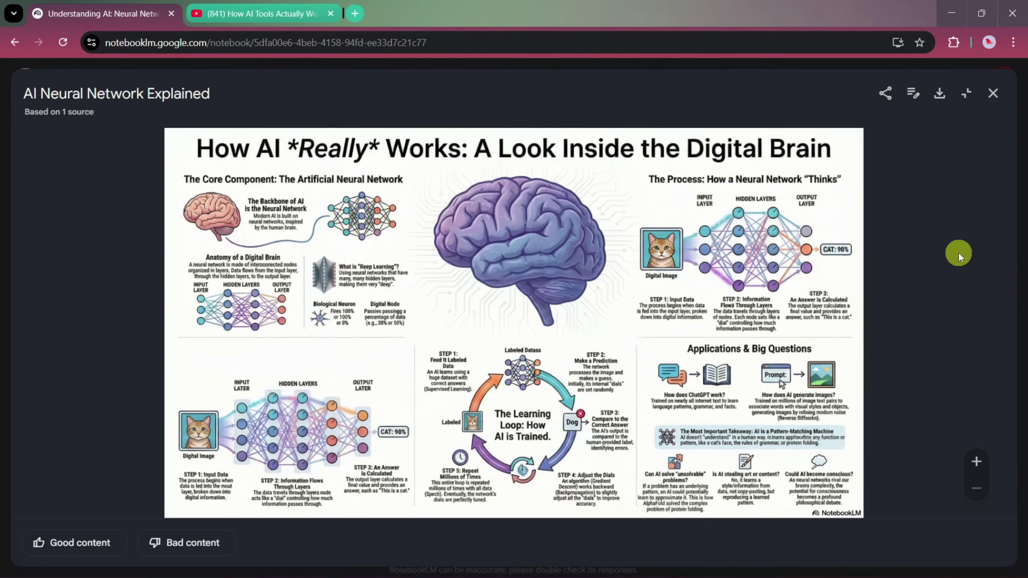
left_click(939, 96)
left_click(106, 15)
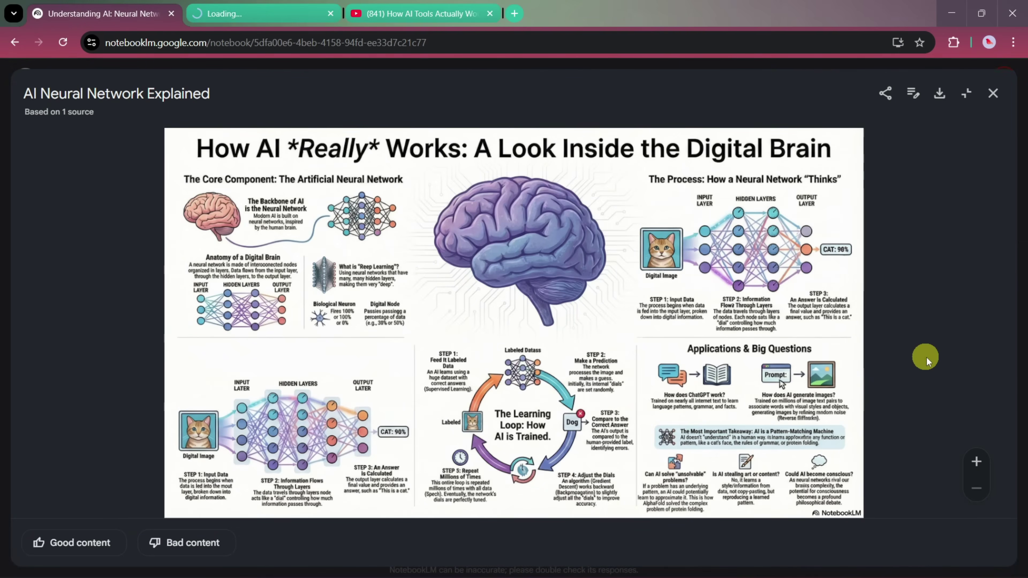
left_click(912, 94)
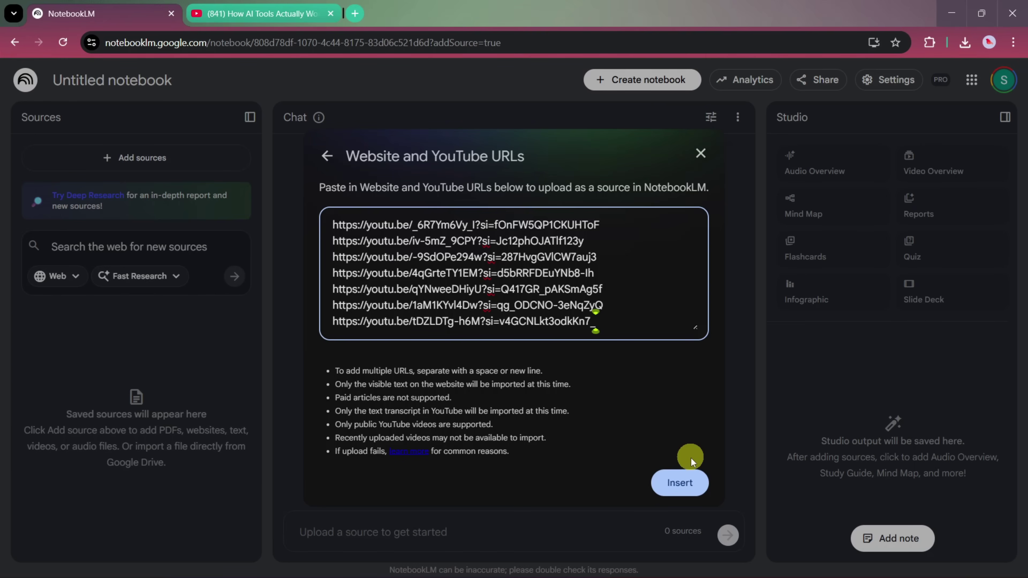
Step: Insert the seven pasted YouTube links as the notebook's sources
left_click(691, 477)
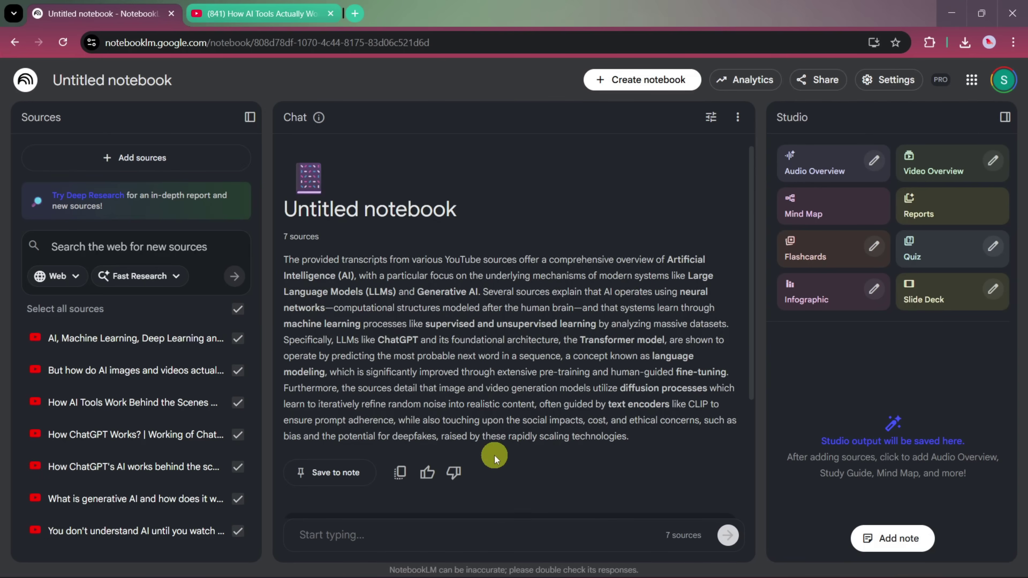
Step: Generate a Detailed-level infographic from all seven video sources
left_click(875, 288)
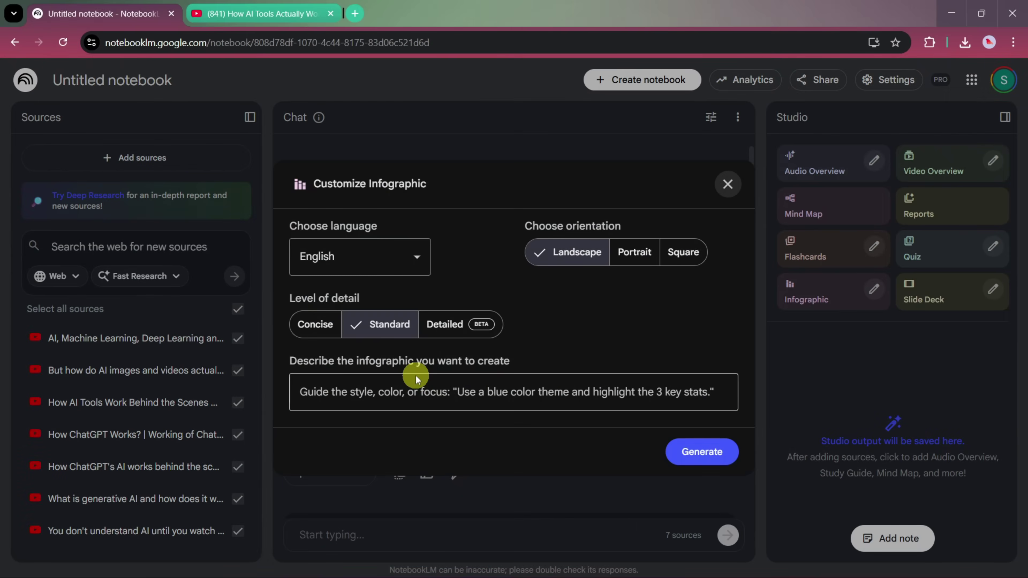
left_click(445, 327)
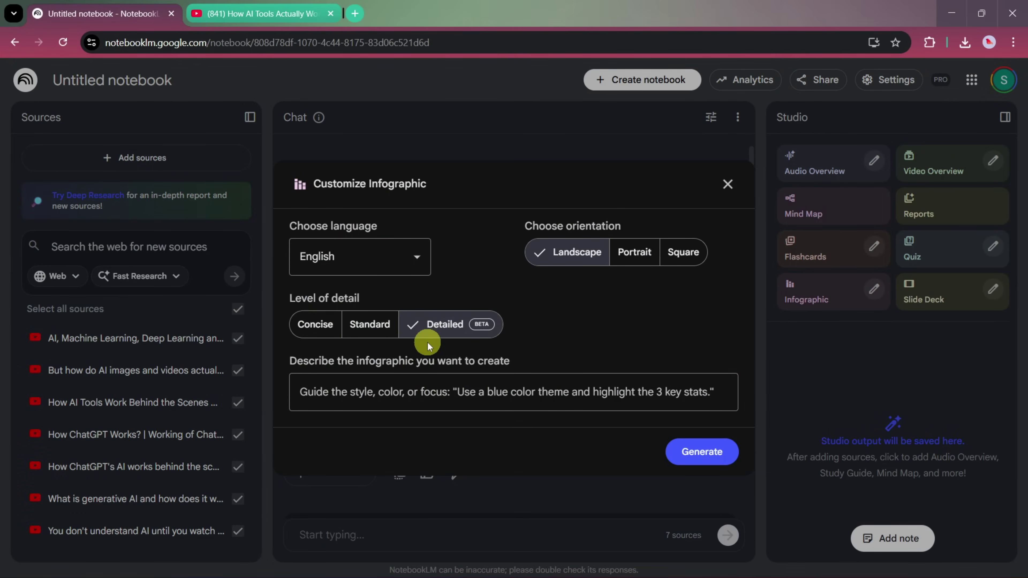
left_click(369, 385)
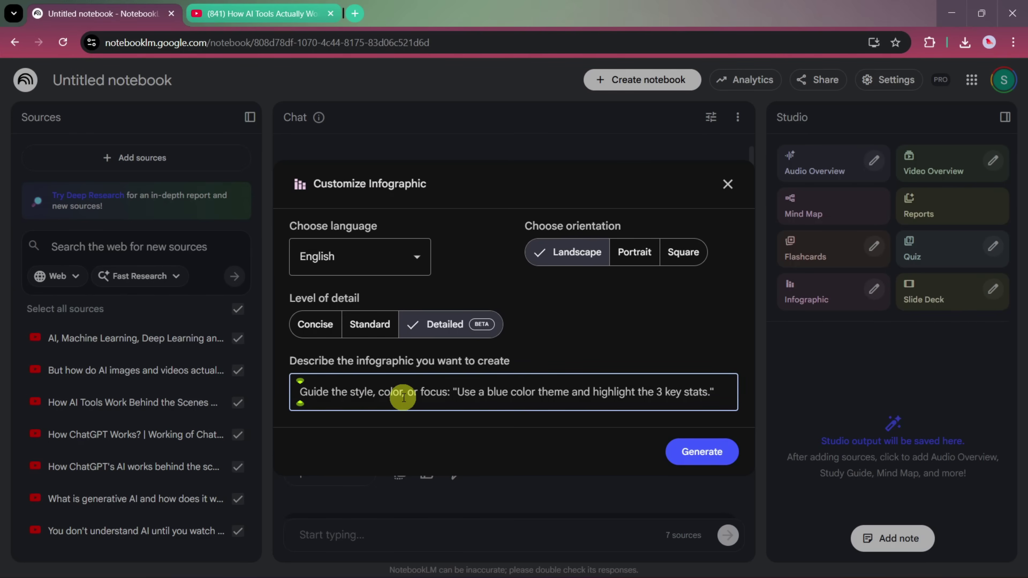
left_click(704, 464)
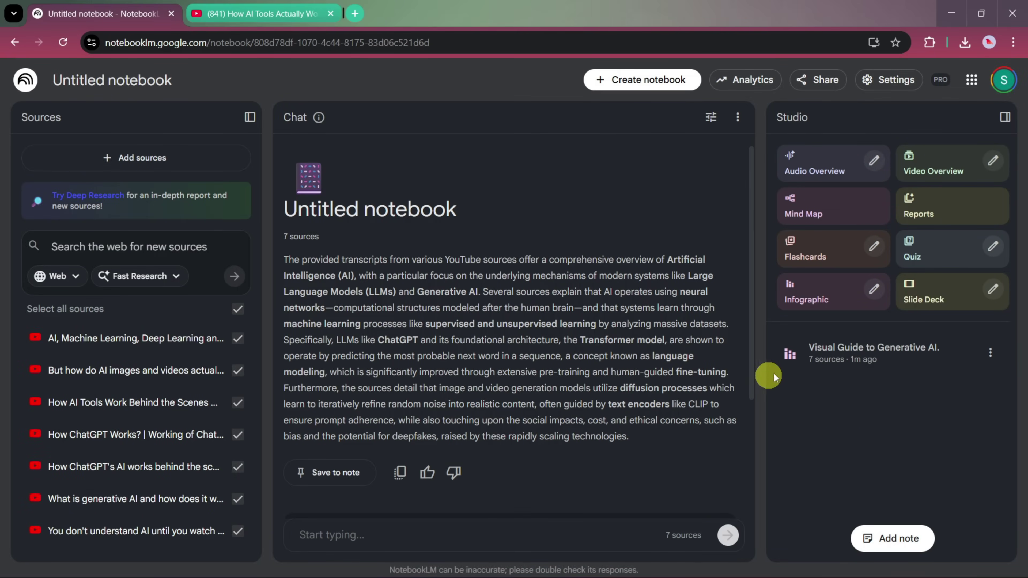
left_click(838, 364)
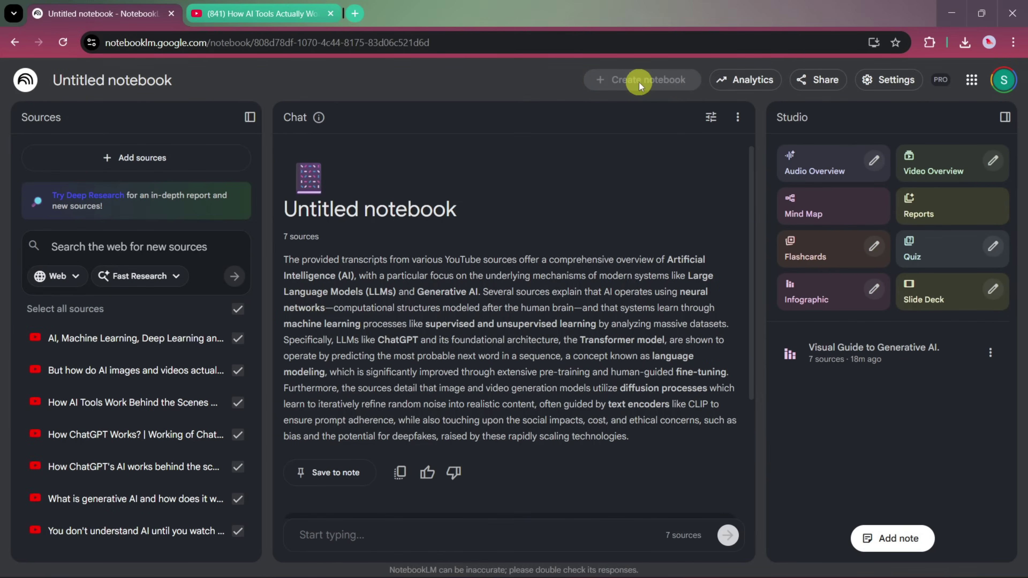
Step: In a new notebook, run Deep Research on 'How Freelancers Can Use AI to Save Time'
left_click(640, 81)
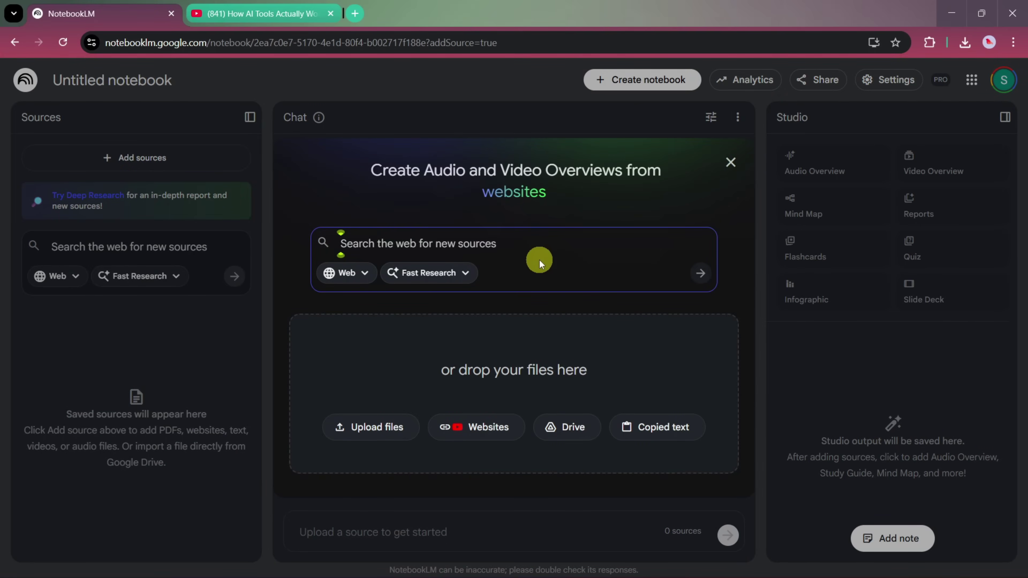
left_click(730, 164)
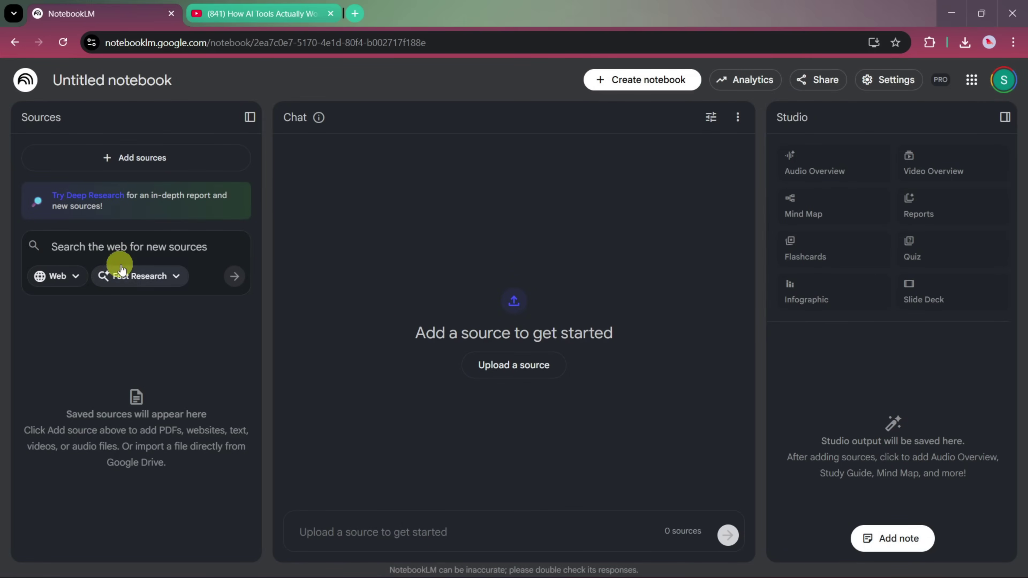
left_click(124, 275)
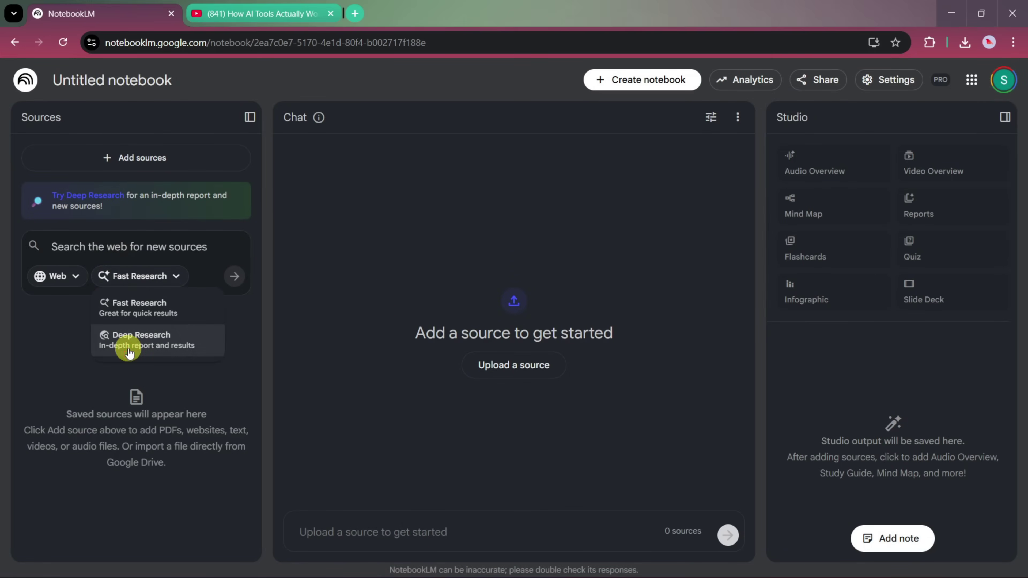
left_click(130, 338)
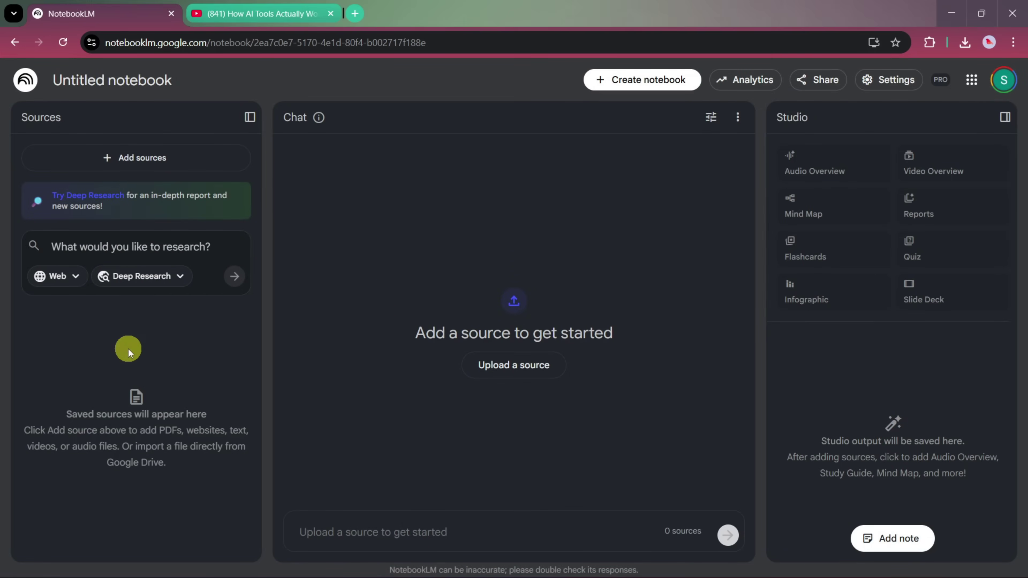
left_click(125, 243)
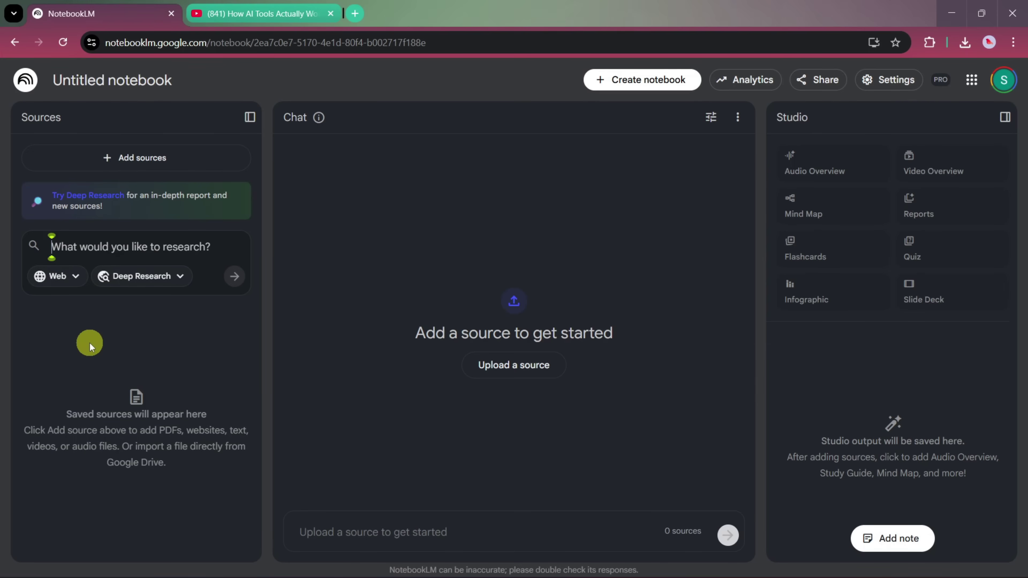
type("How Freelancers Can Use AI to Save Time")
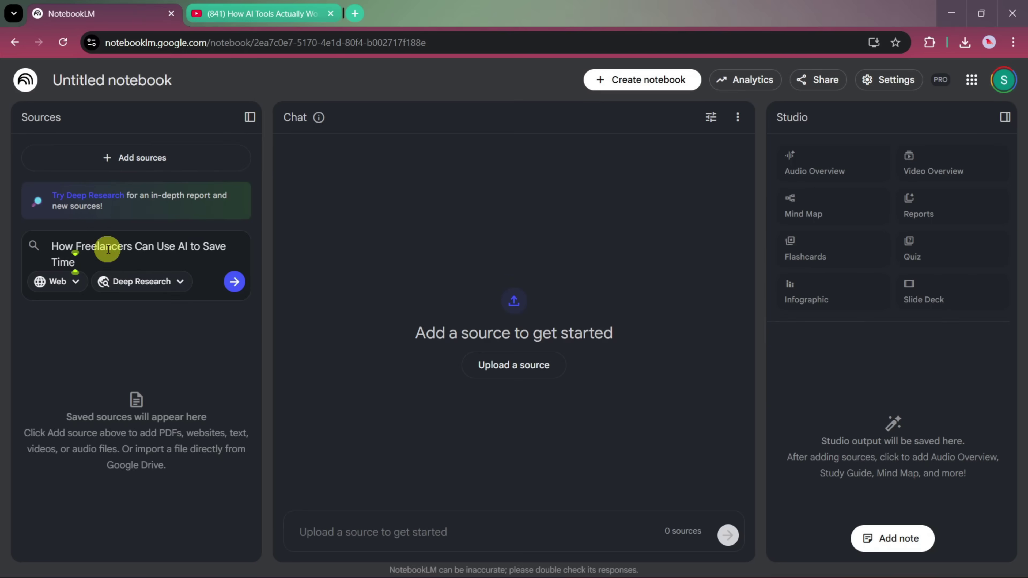
left_click(234, 282)
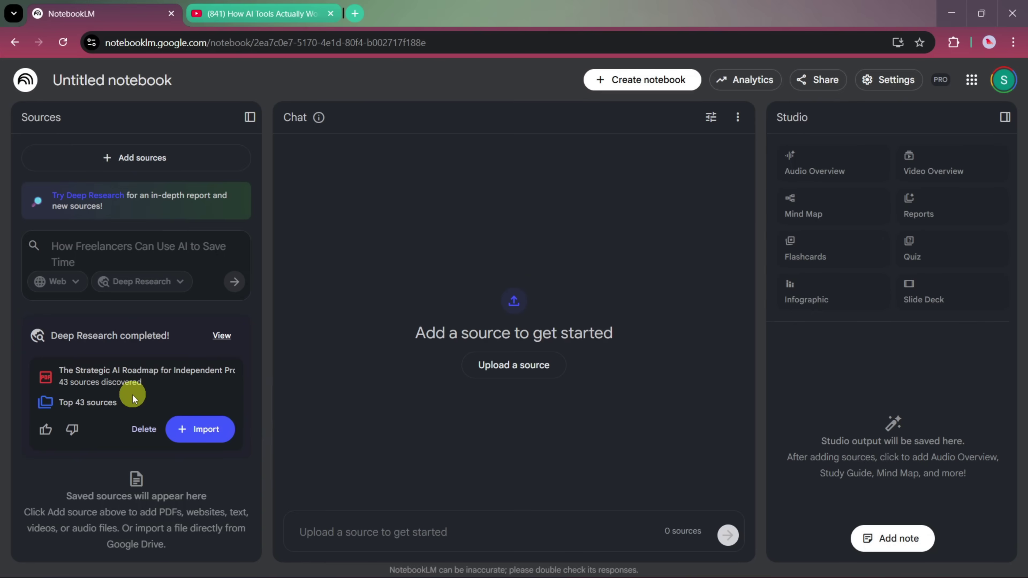
Step: Review the 43 discovered sources and import them along with the research report
left_click(101, 403)
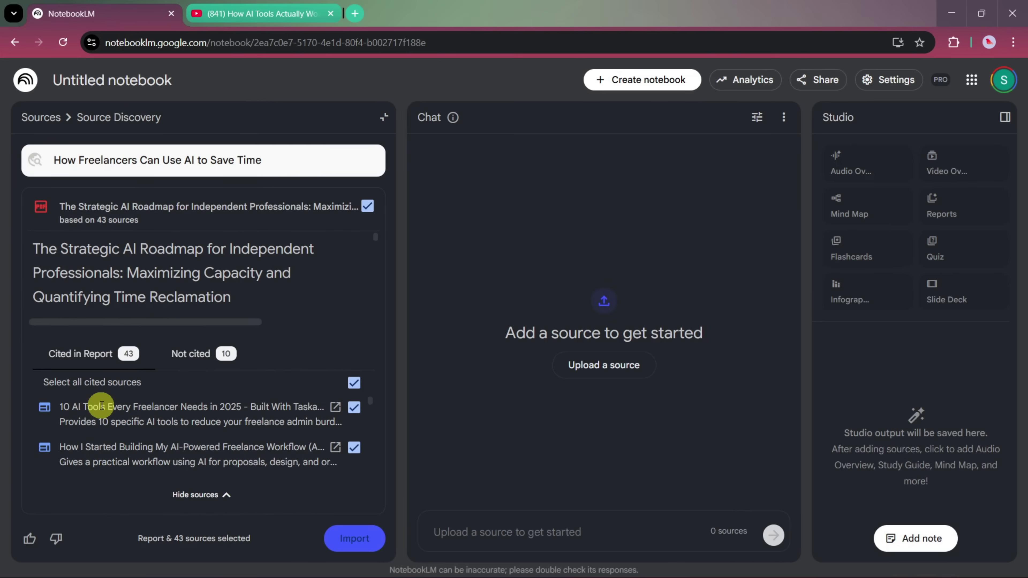
scroll(118, 425, "down", 10)
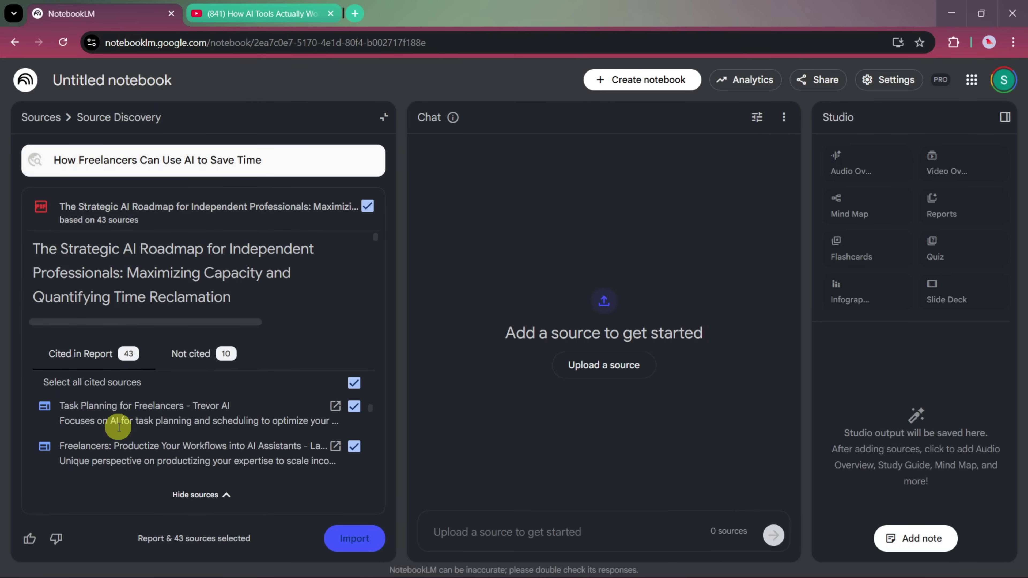
scroll(118, 427, "down", 10)
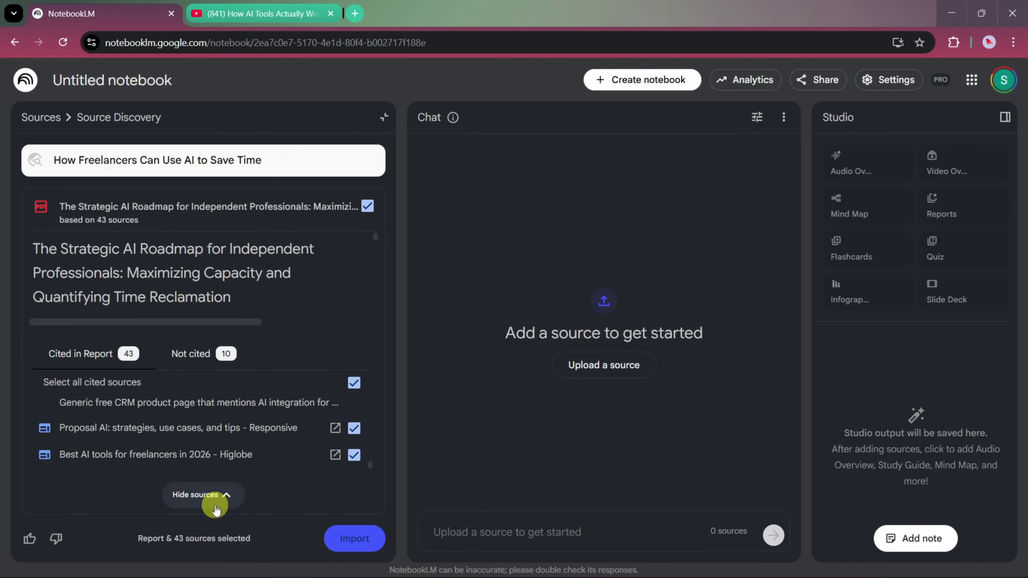
left_click(361, 542)
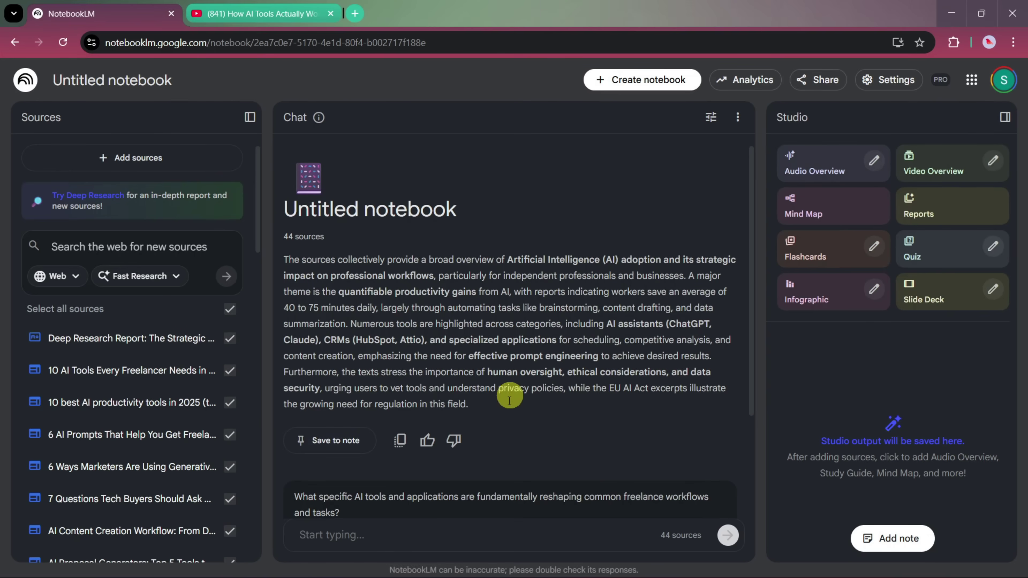
scroll(613, 366, "down", 3)
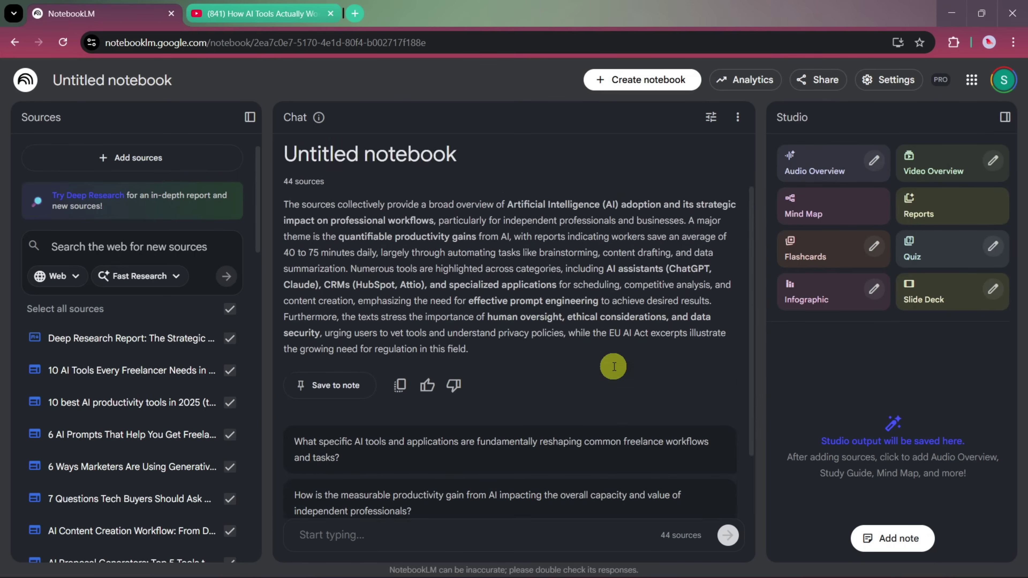
scroll(613, 366, "up", 1)
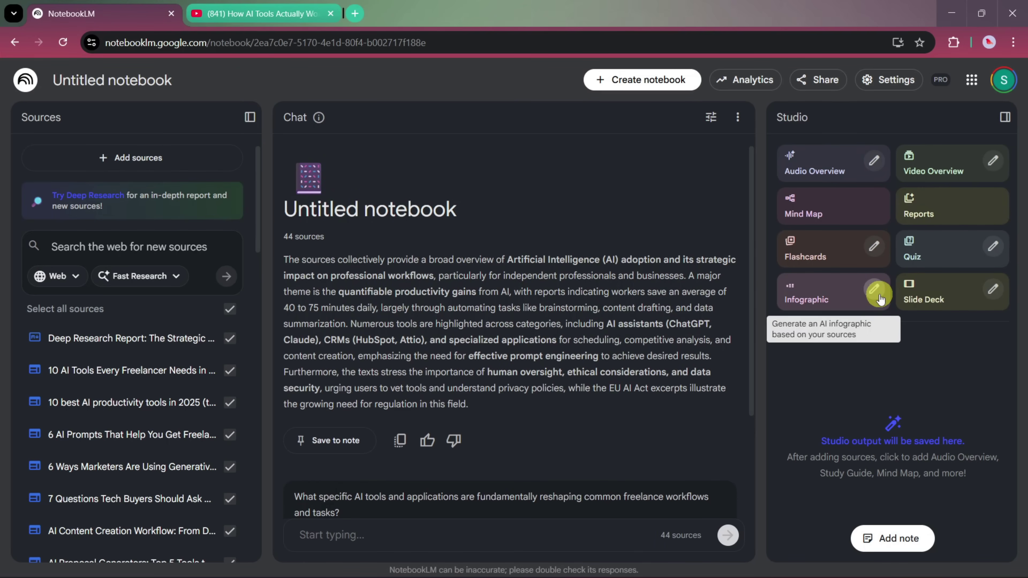
Step: Generate a Detailed infographic from a step-by-step prompt on utilizing AI for freelancing
left_click(872, 294)
left_click(424, 385)
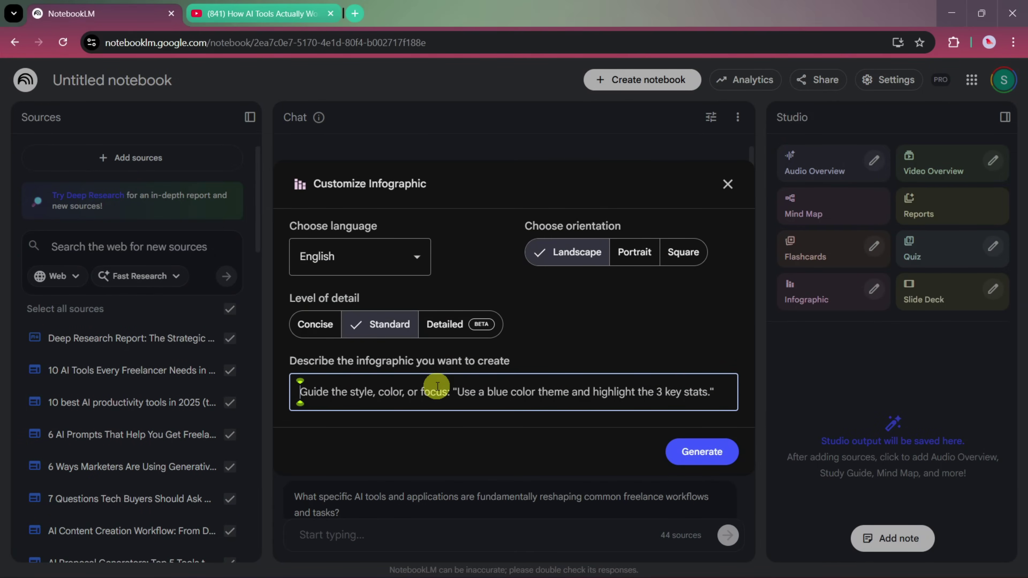
left_click(456, 326)
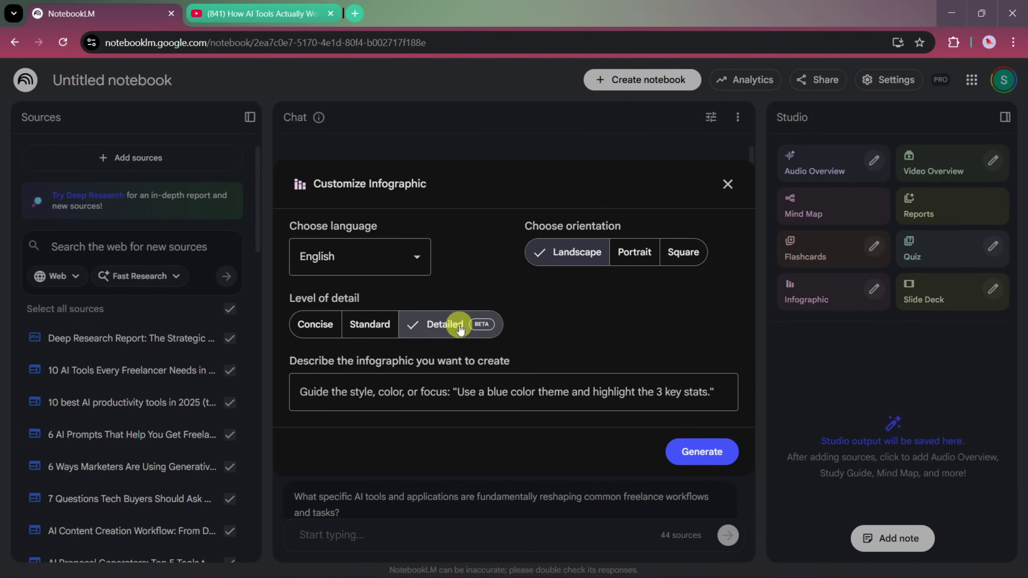
left_click(425, 385)
type("us")
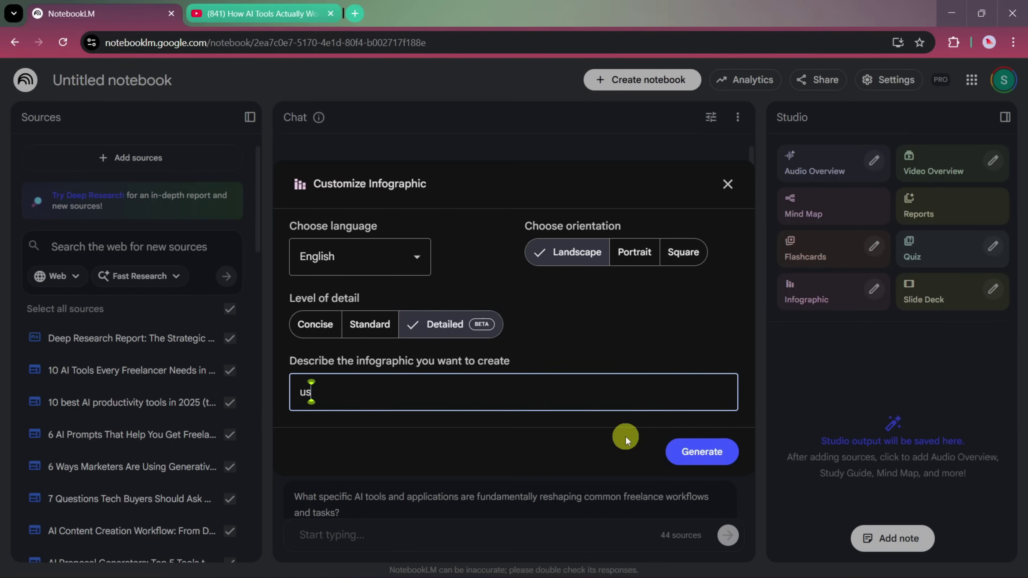
type("ing all these resources make a step by ste")
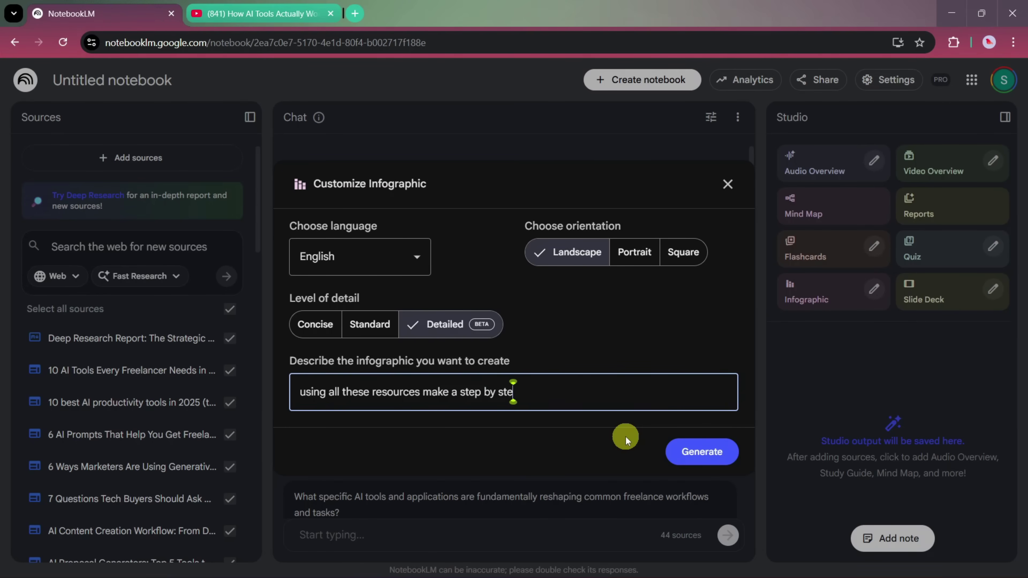
type("p process how to utilize ai for free lancing")
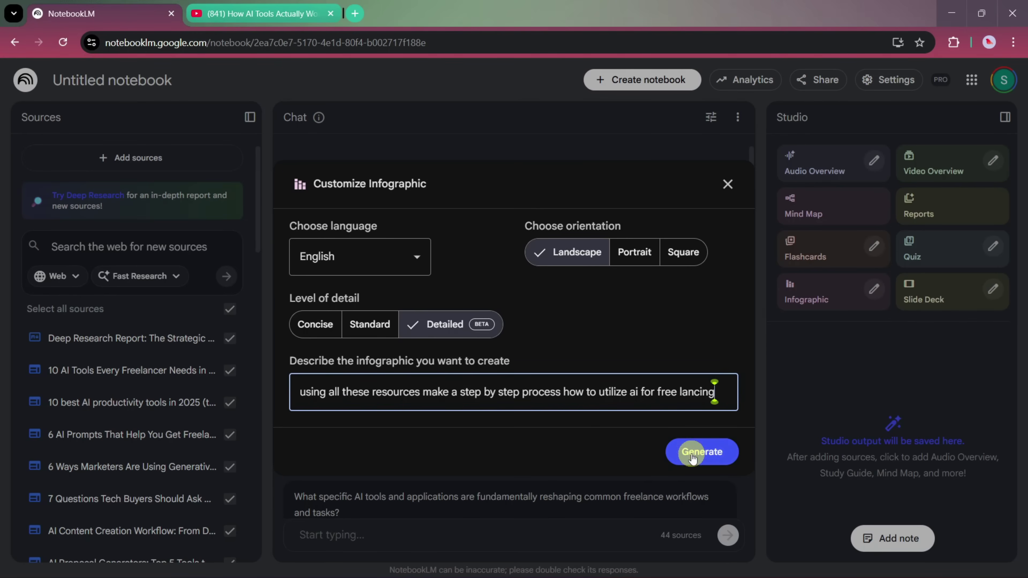
left_click(708, 457)
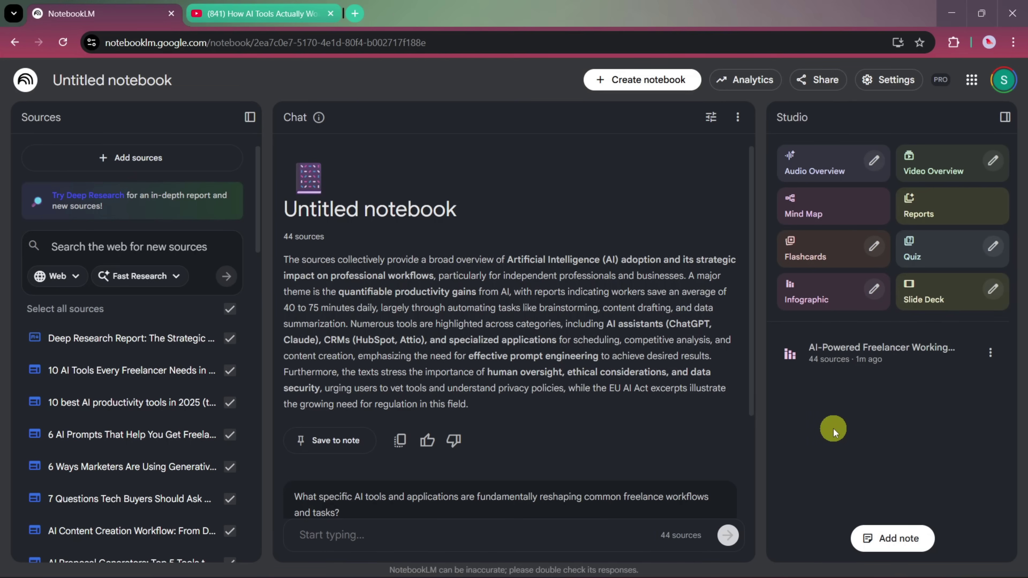
Step: Open the finished AI-powered freelancer infographic from the Studio panel
left_click(826, 356)
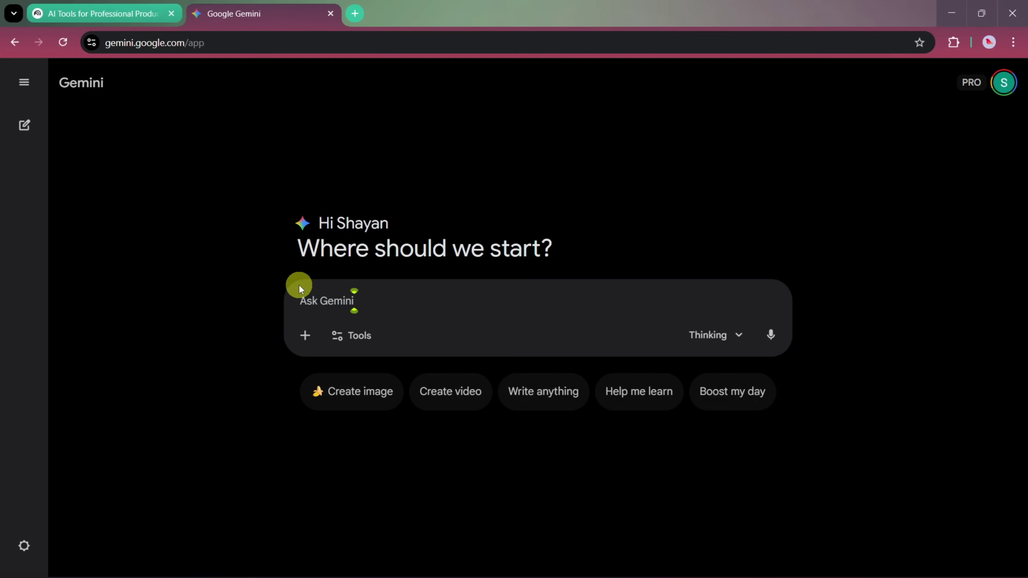
Step: Ask Gemini to explain how a small startup idea evolved into a big tech company, then read the answer
type("Explain how a small startup idea evolved into a big tech company")
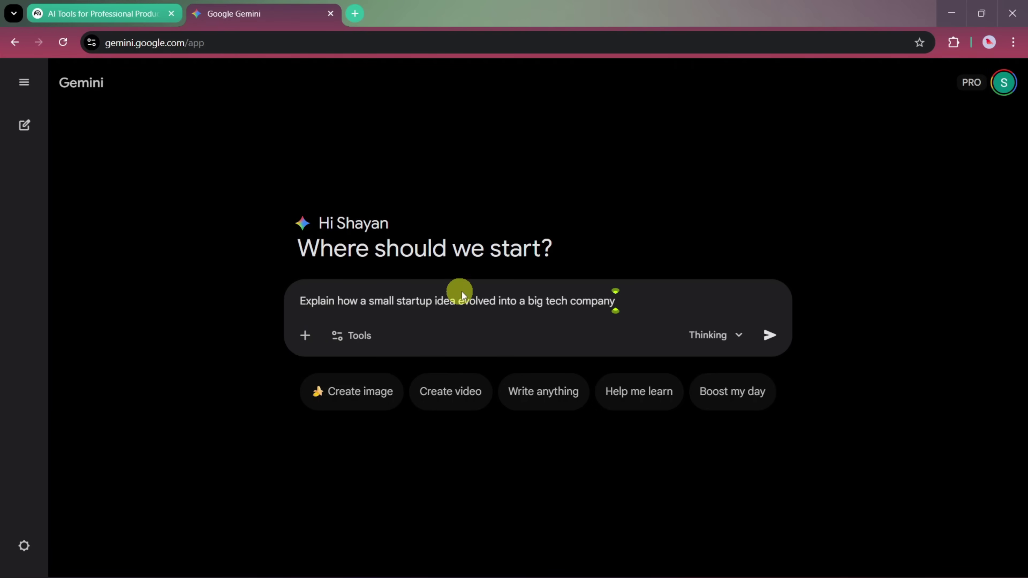
left_click(769, 338)
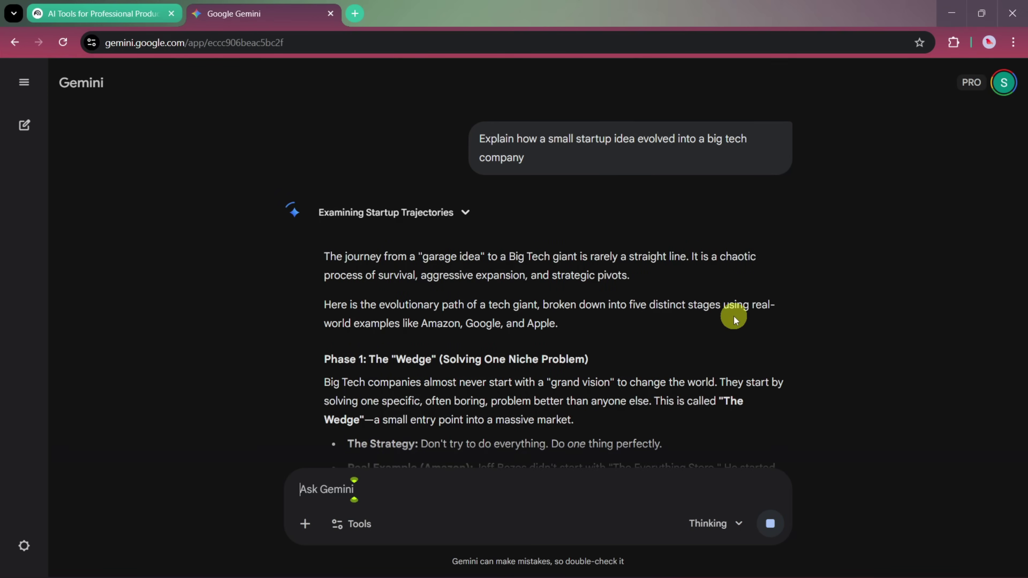
scroll(741, 341, "down", 15)
scroll(740, 341, "down", 3)
scroll(739, 340, "down", 6)
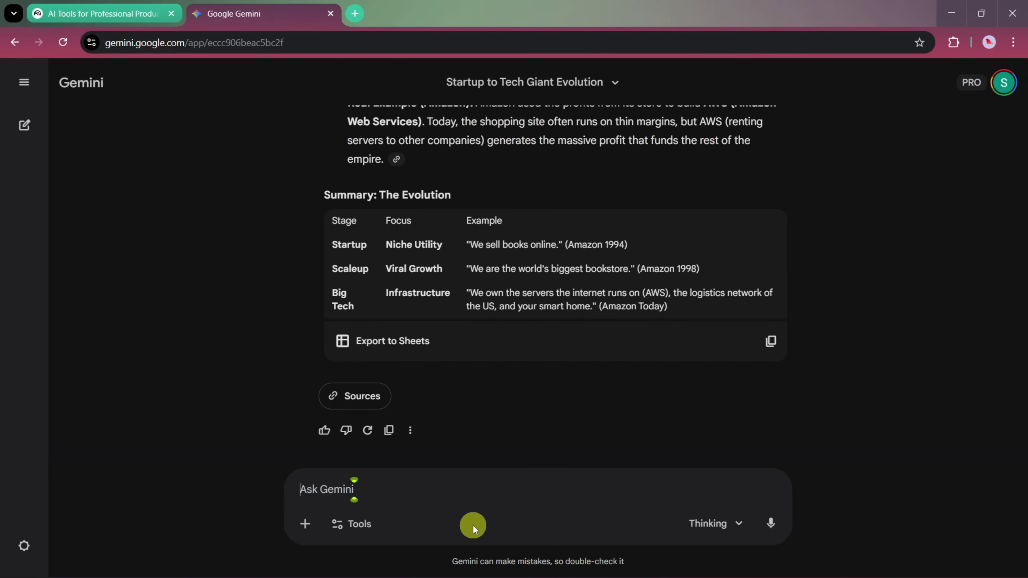
Step: Request an infographic with relevant visuals from the answer, using the Create images tool
type("create an infographic based on the above information, accompan")
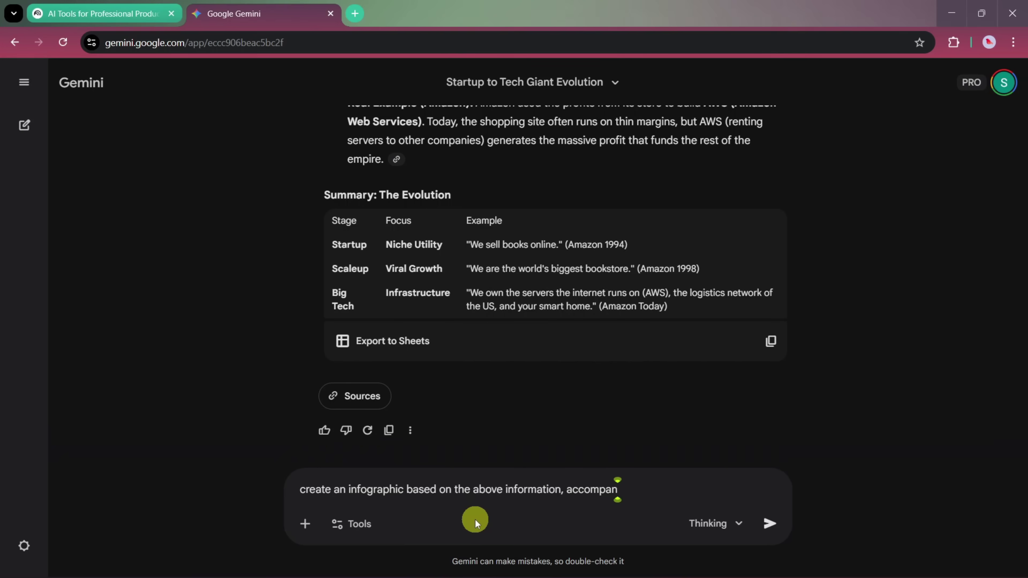
type("ied by relevant visuals appropriate")
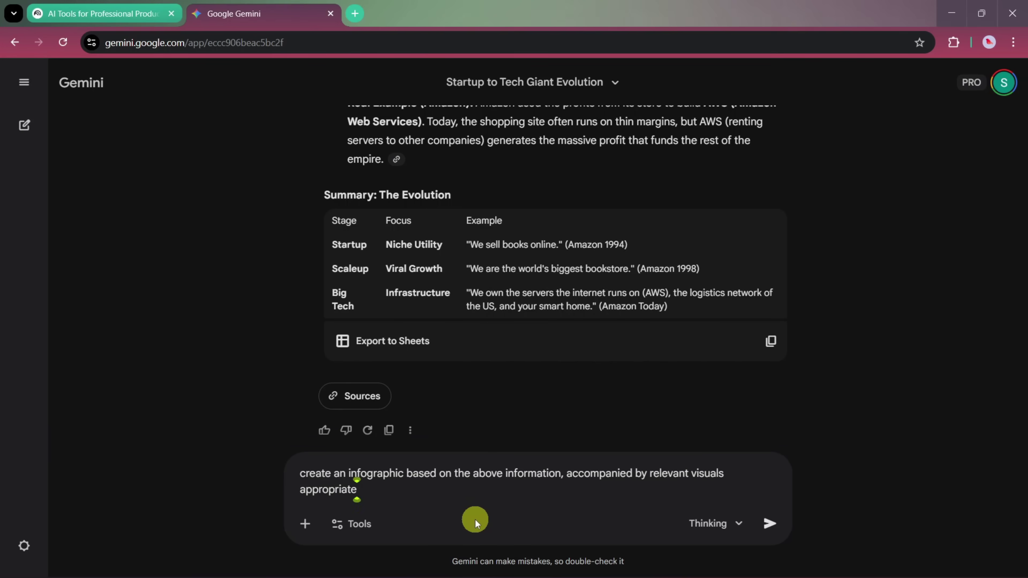
type(" for student s")
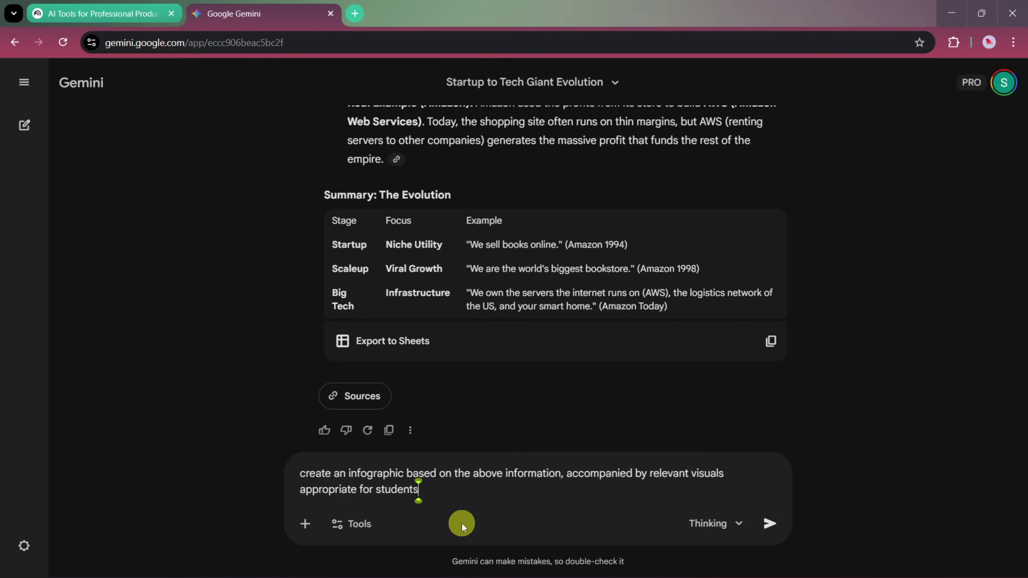
left_click(354, 523)
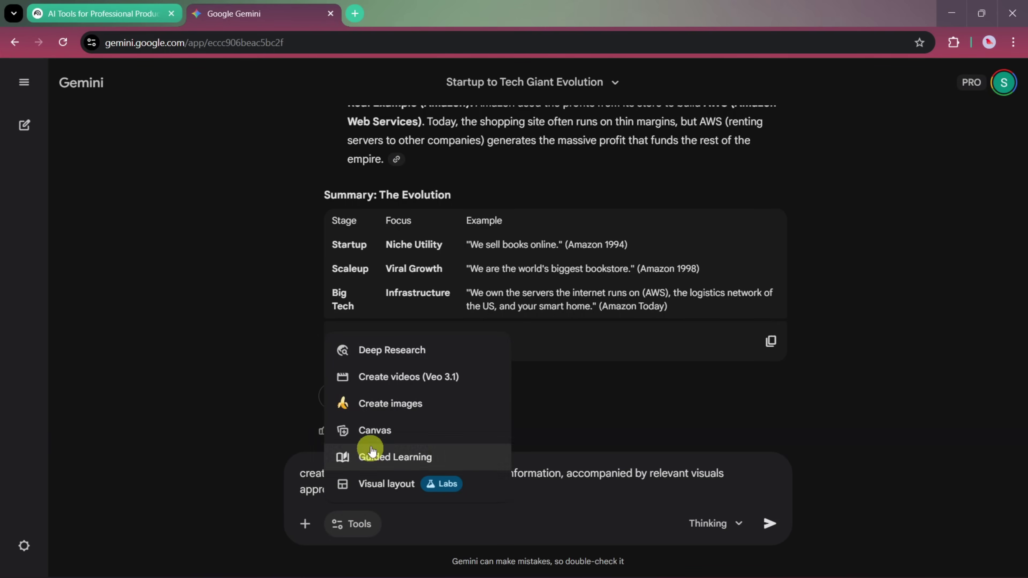
left_click(385, 411)
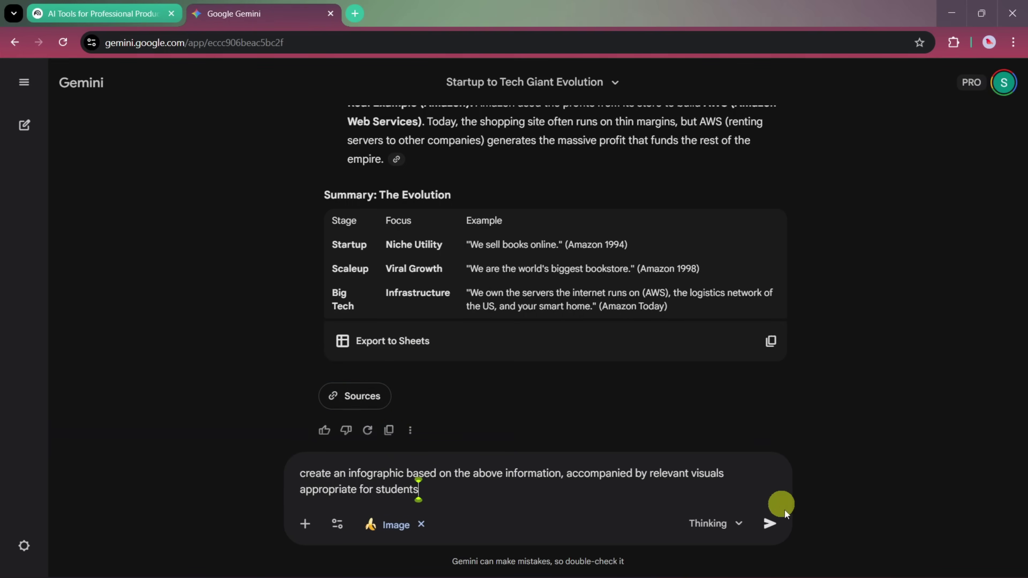
left_click(769, 524)
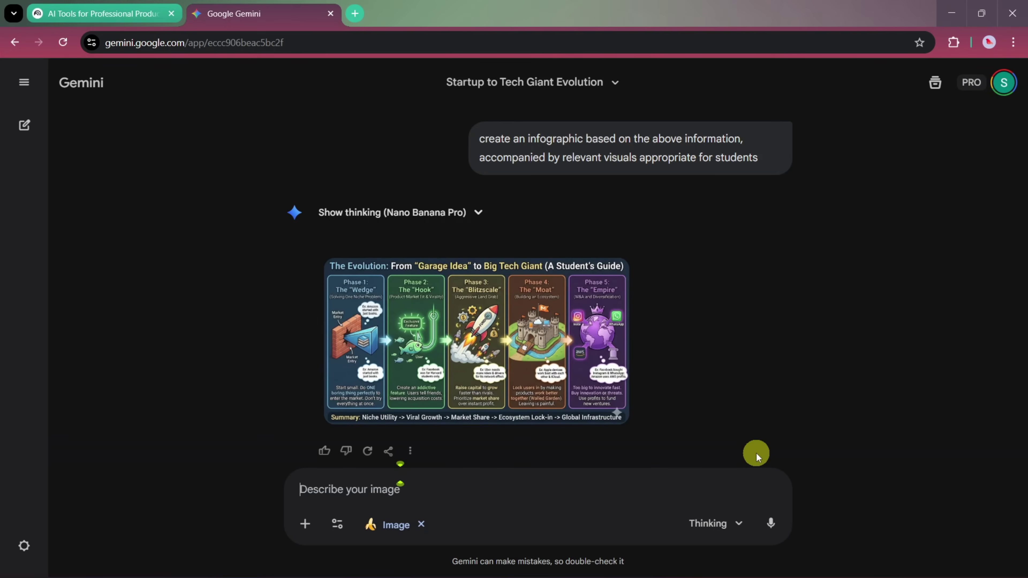
Step: View the 'Garage Idea to Big Tech Giant' student infographic full size
mouse_move(452, 356)
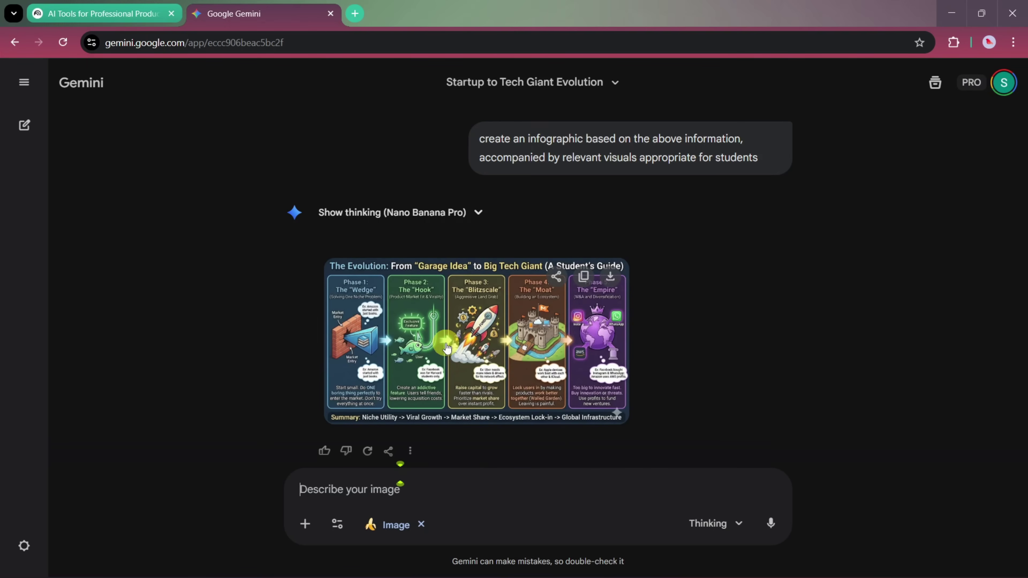
left_click(440, 342)
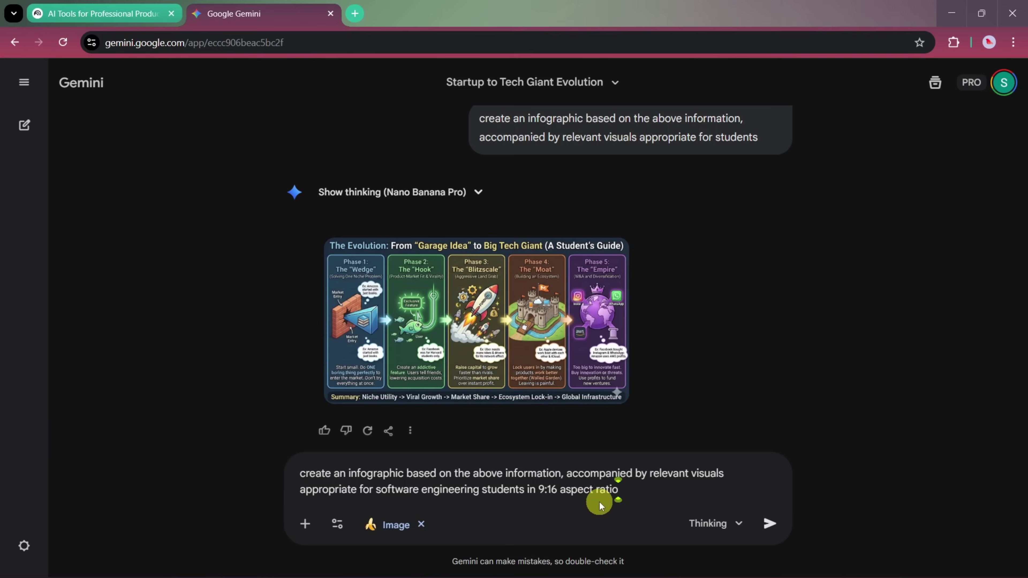
Step: Send the revised 9:16 infographic request aimed at software engineering students
left_click(772, 520)
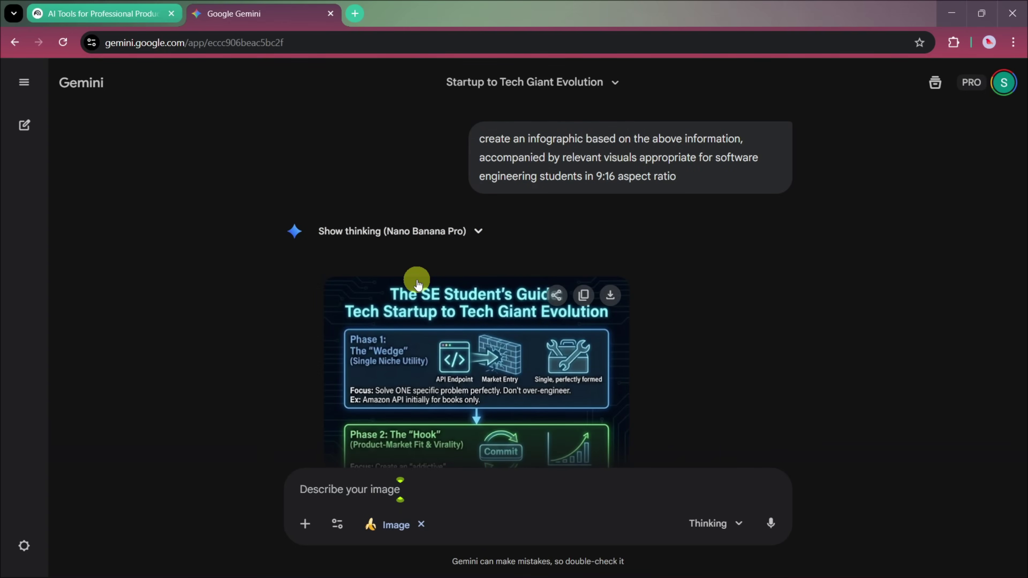
Step: Open the vertical 'SE Student's Guide' infographic in the full-screen viewer
scroll(419, 288, "down", 5)
scroll(419, 288, "down", 5)
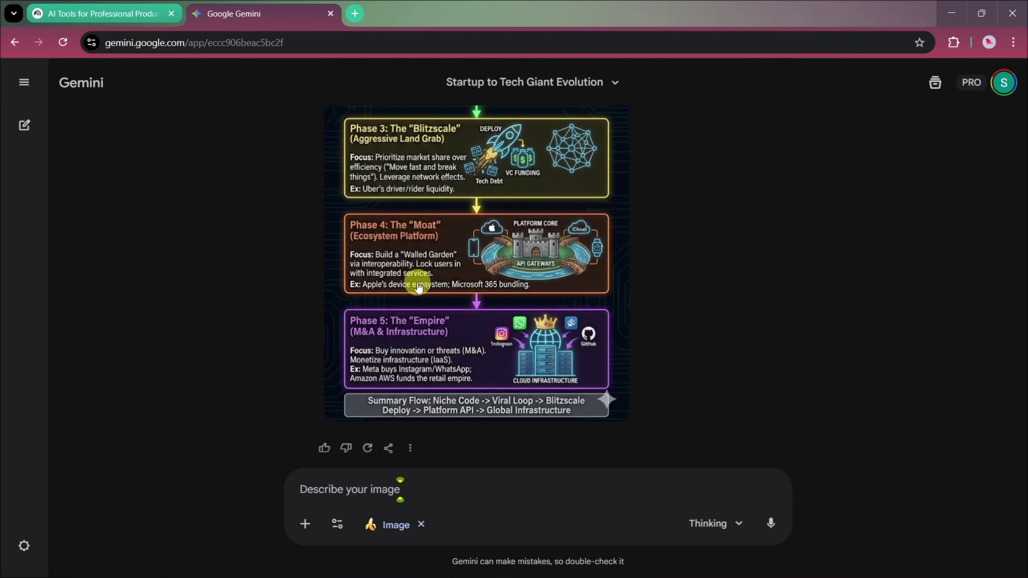
scroll(419, 288, "up", 6)
scroll(419, 286, "up", 2)
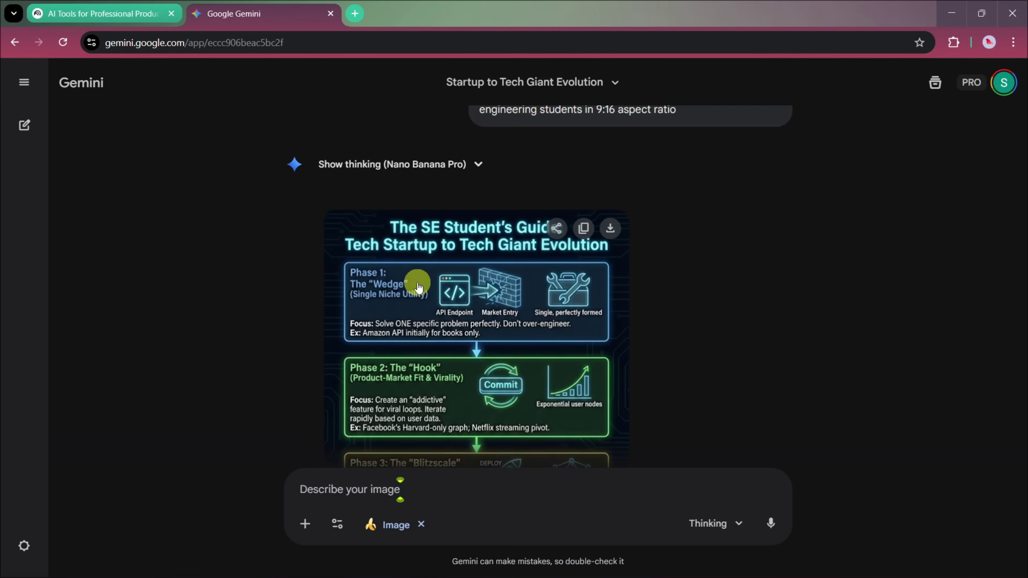
left_click(417, 282)
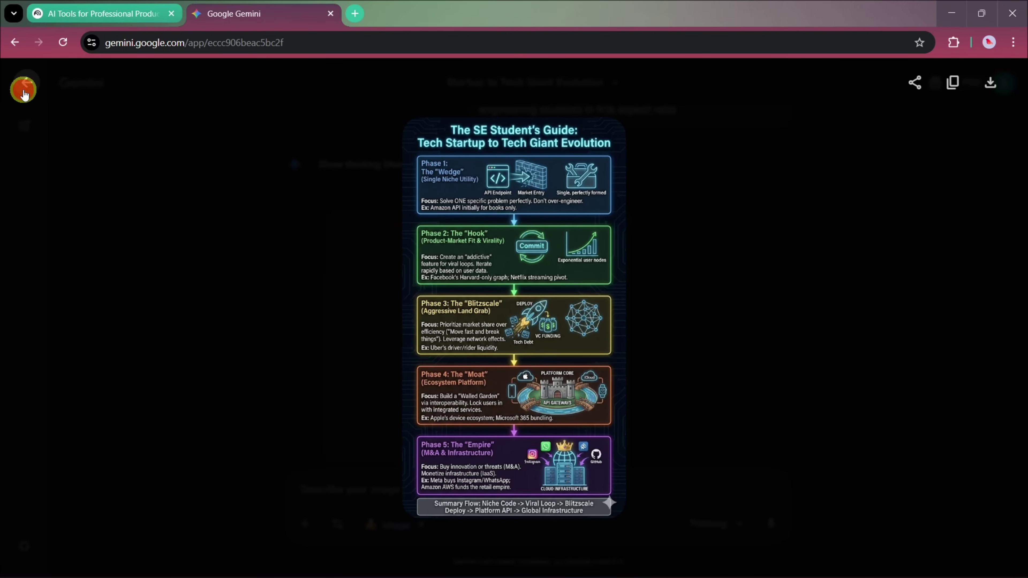
Step: Return to the Startup to Tech Giant Evolution chat with the vertical infographic inline
left_click(23, 93)
scroll(283, 412, "down", 3)
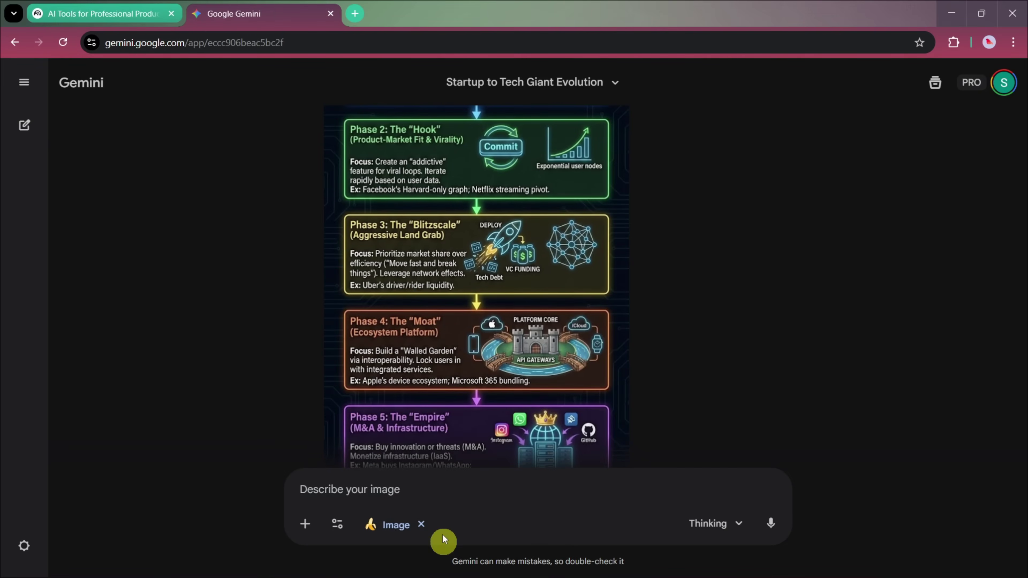